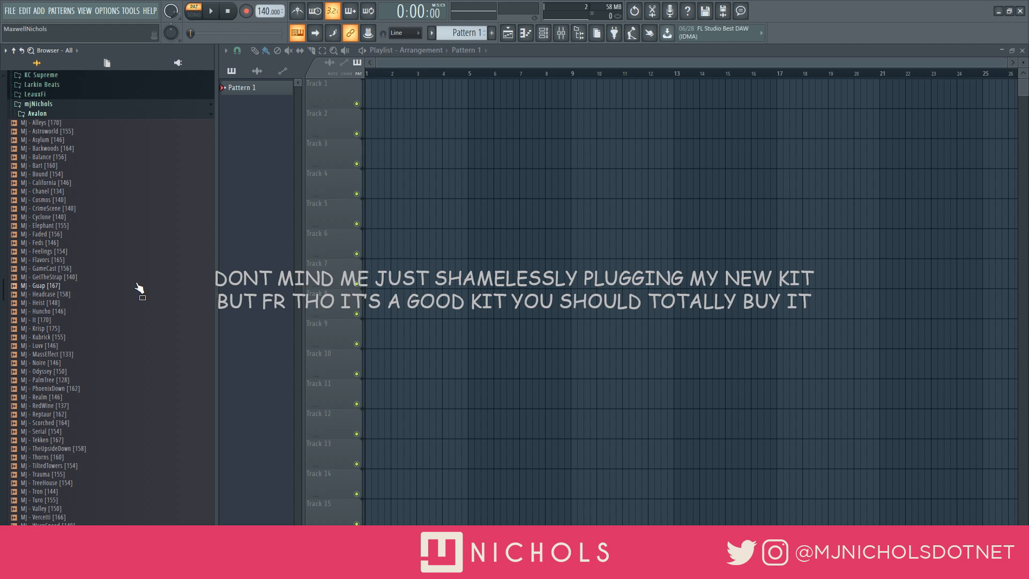
Load the MJ - Turo [155] loop as a channel with the tempo at 155 BPM, play it and lower its volume
click(72, 501)
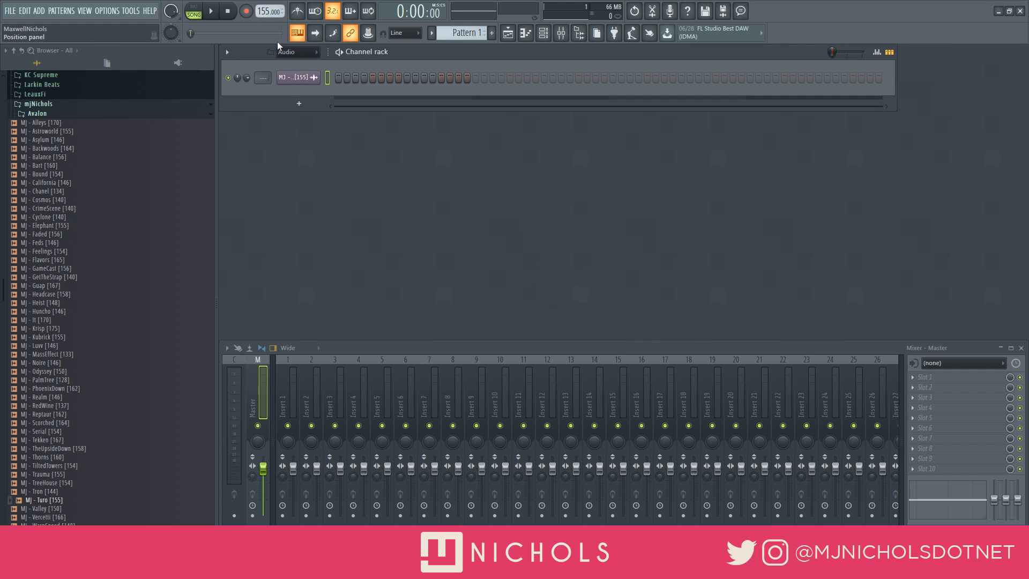
key(space)
click(297, 15)
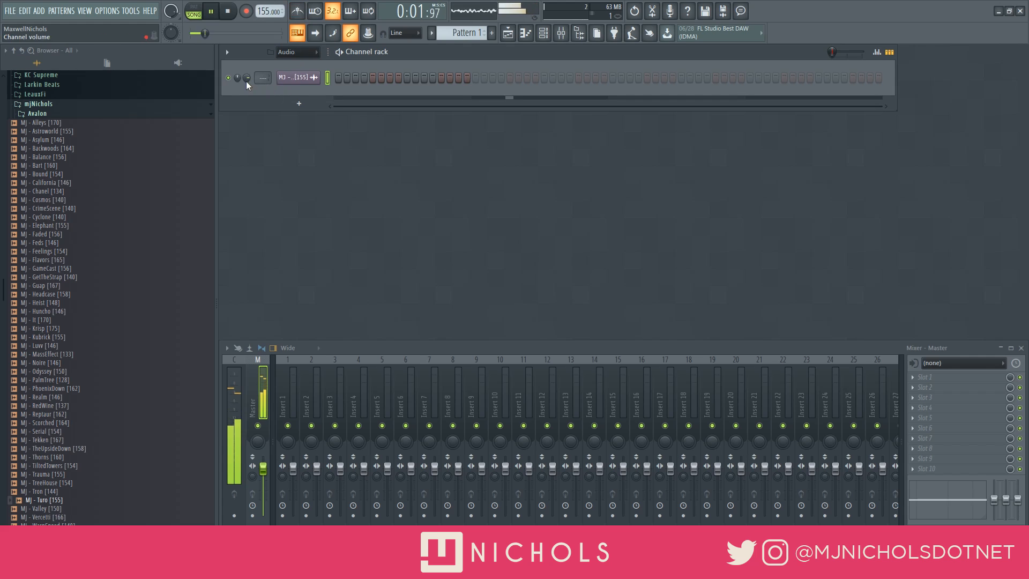
drag(247, 78, 247, 81)
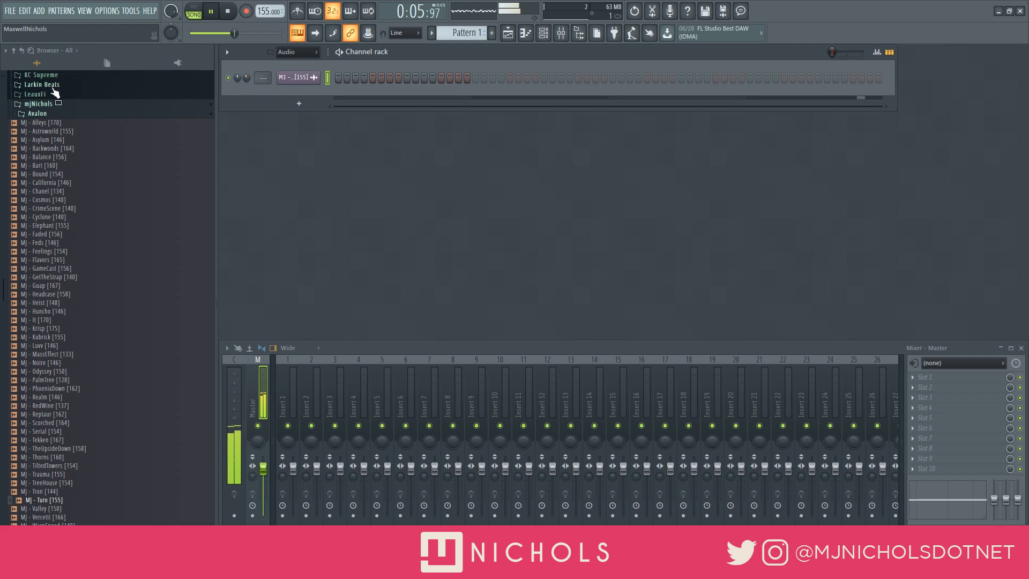
Load the nm - diesel hh sample from the Diesel kit's HiHats folder as a new channel
click(14, 51)
click(39, 94)
scroll(92, 225, down, 5)
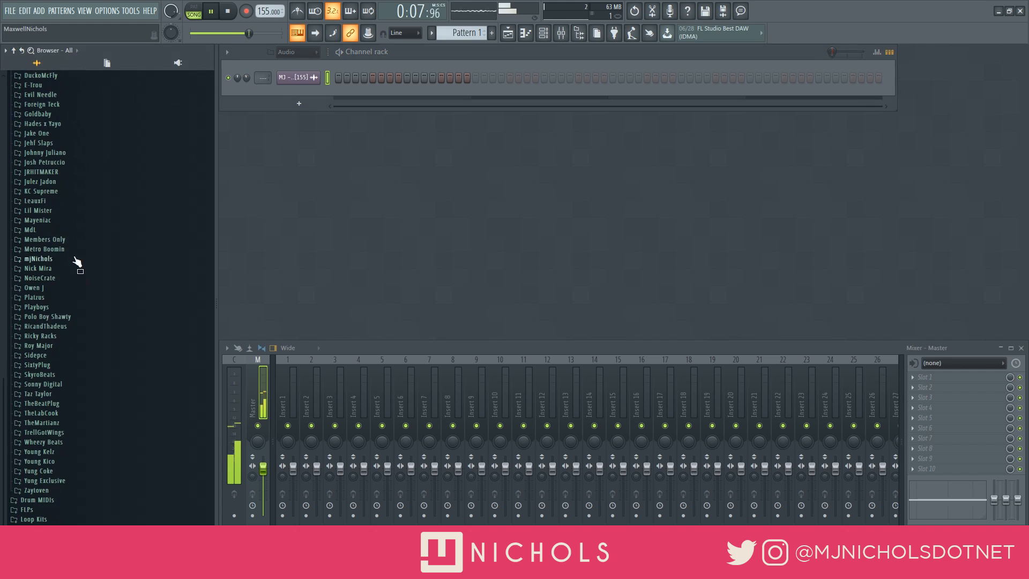
click(40, 268)
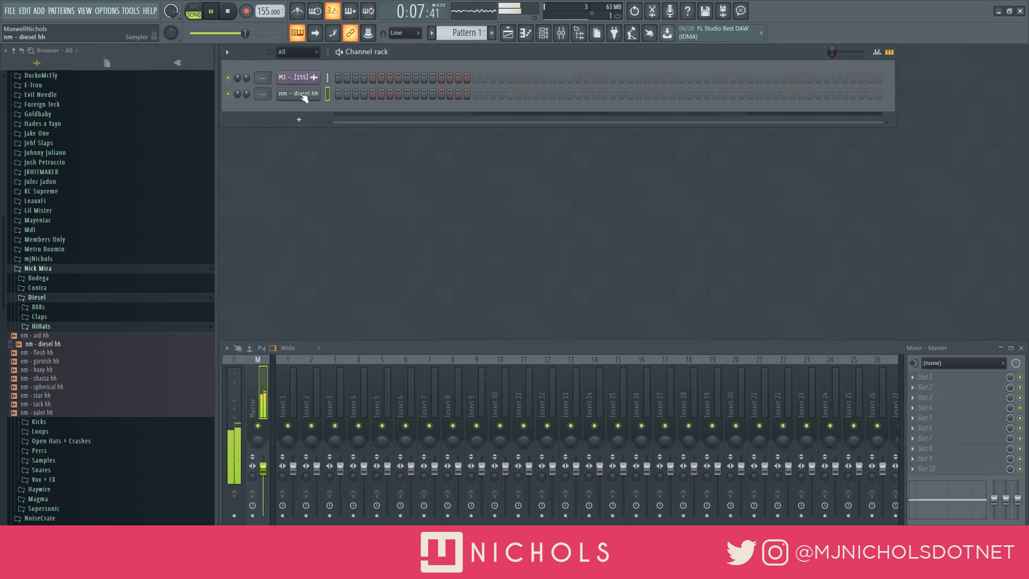
Fill the first bar of the hi-hat with a C5 note every two steps and duplicate that bar through bar 8
right_click(303, 98)
click(330, 95)
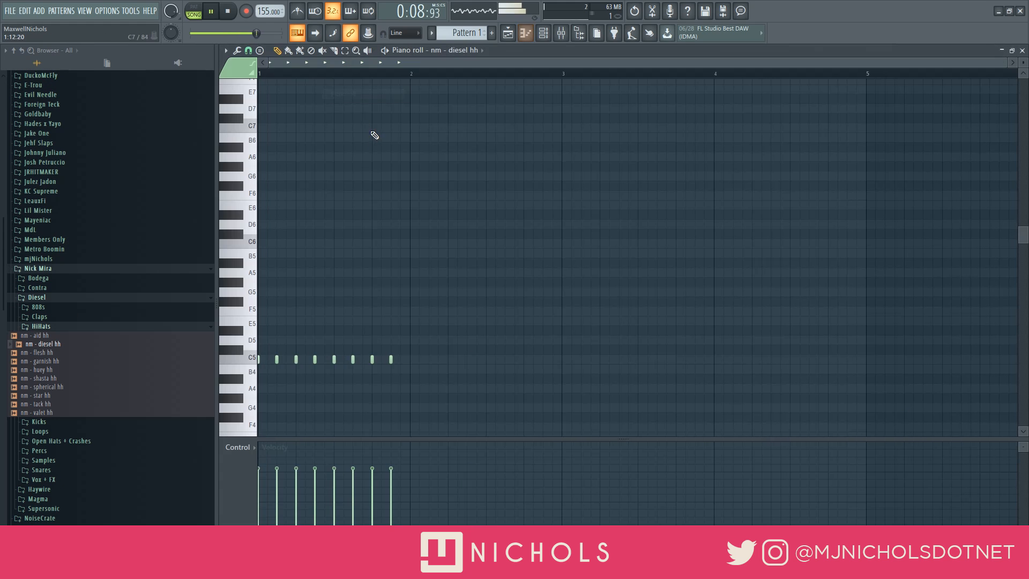
drag(411, 74, 259, 74)
key(ctrl+b)
key(ctrl+b)
key(ctrl+b)
key(ctrl+b)
key(ctrl+b)
key(ctrl+b)
key(ctrl+b)
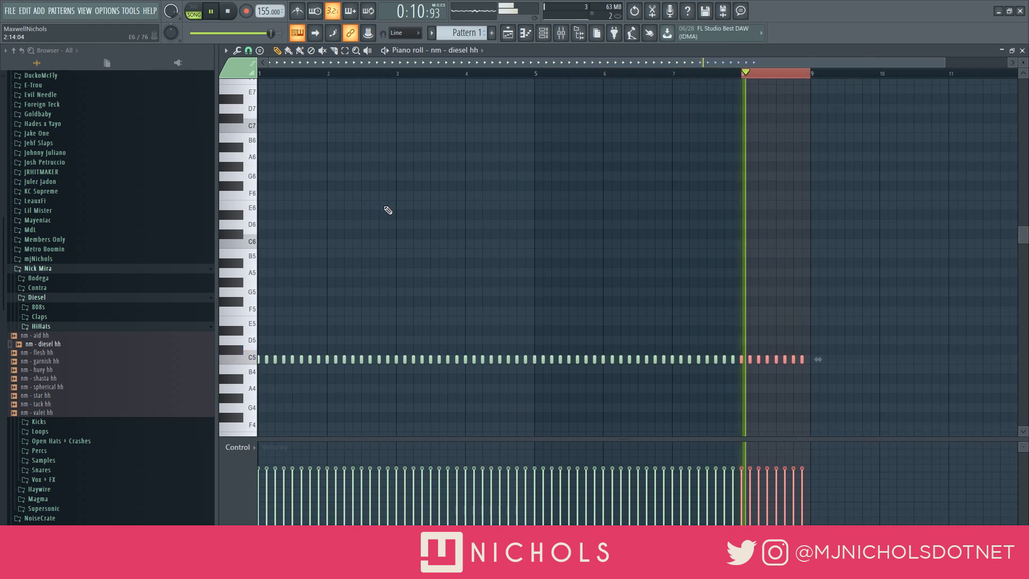
key(Escape)
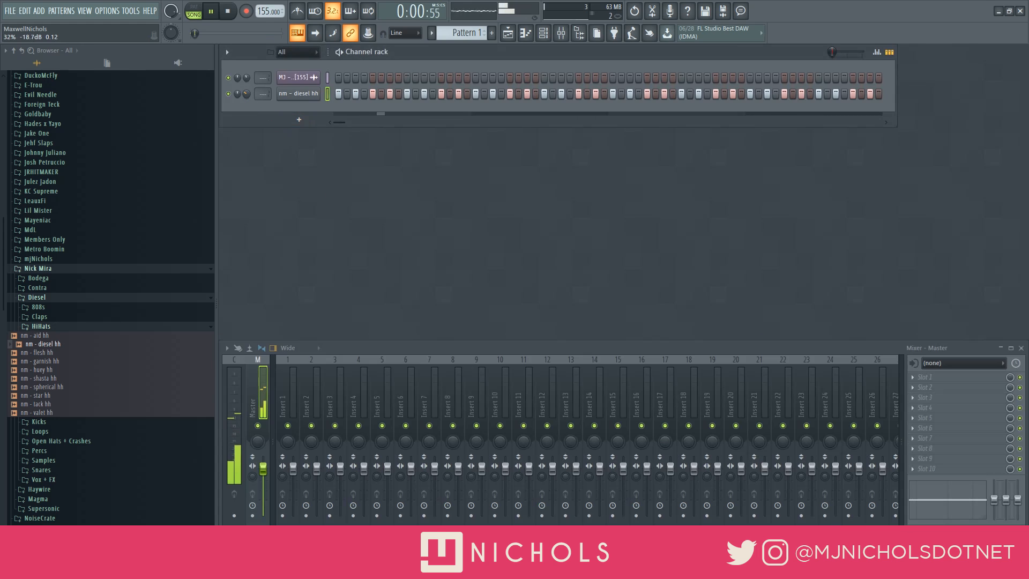
Replace the hi-hat notes in bars 5 to 8 with a copy of bars 1 to 4, leaving out the copied A4 roll
right_click(315, 101)
click(332, 95)
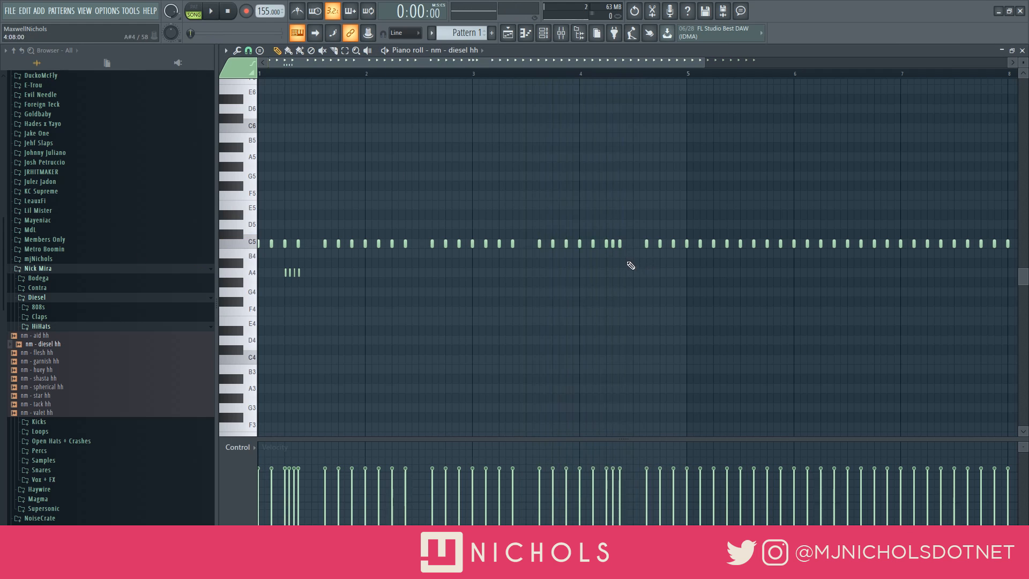
key(space)
scroll(624, 263, down, 3)
drag(508, 231, 815, 270)
key(Delete)
drag(514, 74, 259, 74)
key(ctrl+b)
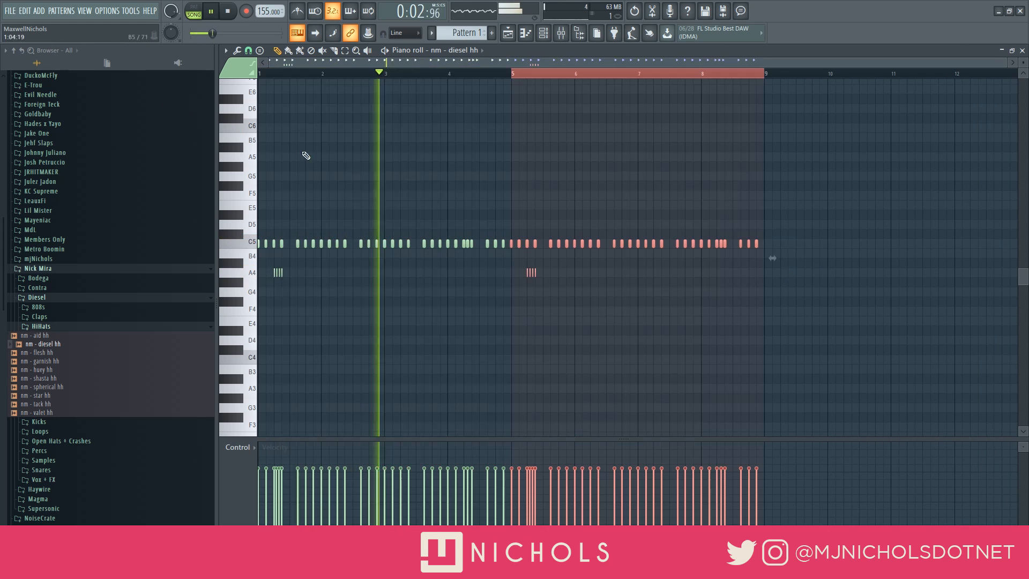
right_click(535, 272)
right_click(523, 273)
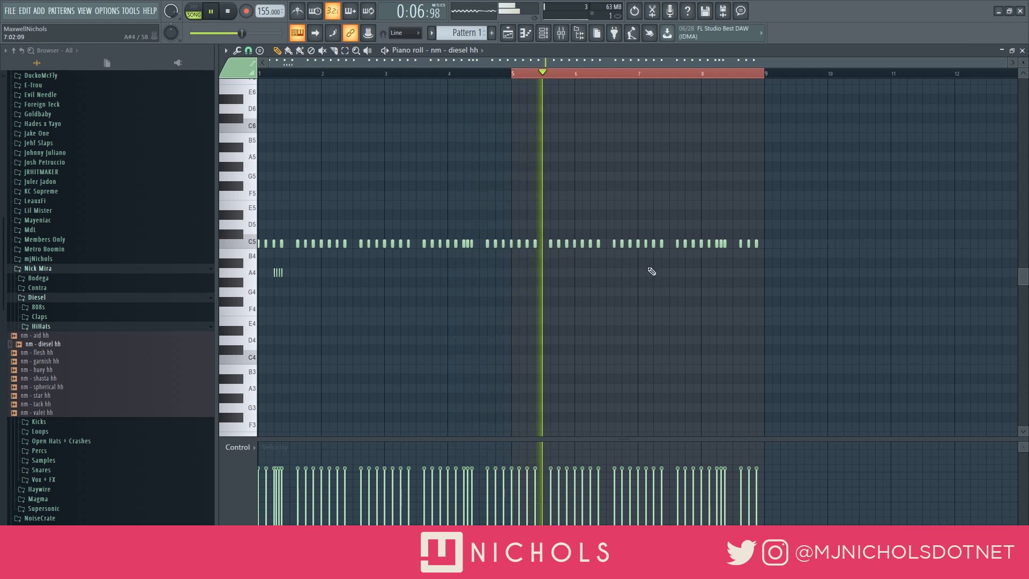
Add two low F4 hi-hat notes in the second half of bar 8
ctrl+scroll(686, 278, up, 3)
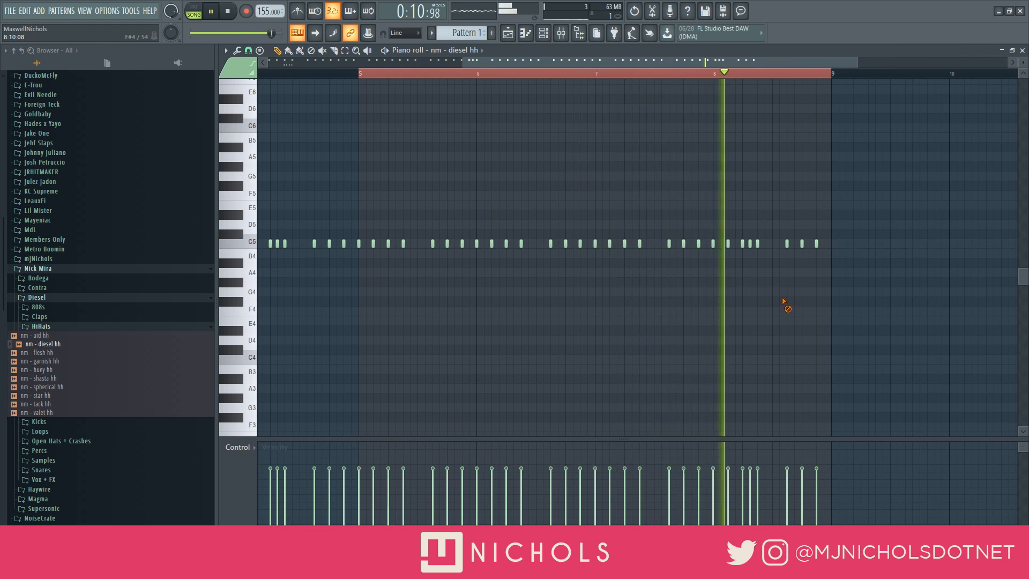
click(772, 311)
click(787, 311)
click(816, 311)
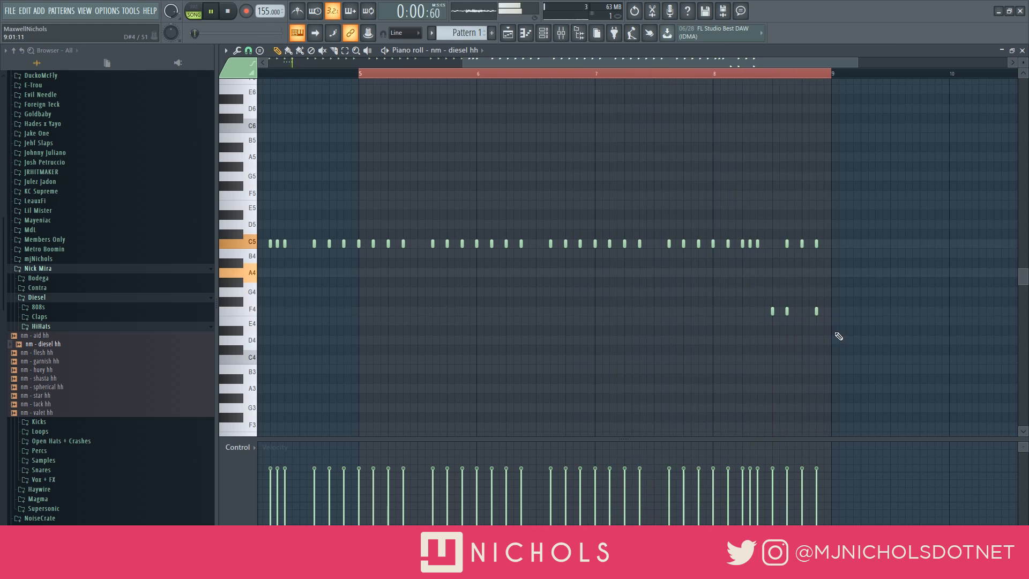
right_click(772, 310)
scroll(772, 327, down, 3)
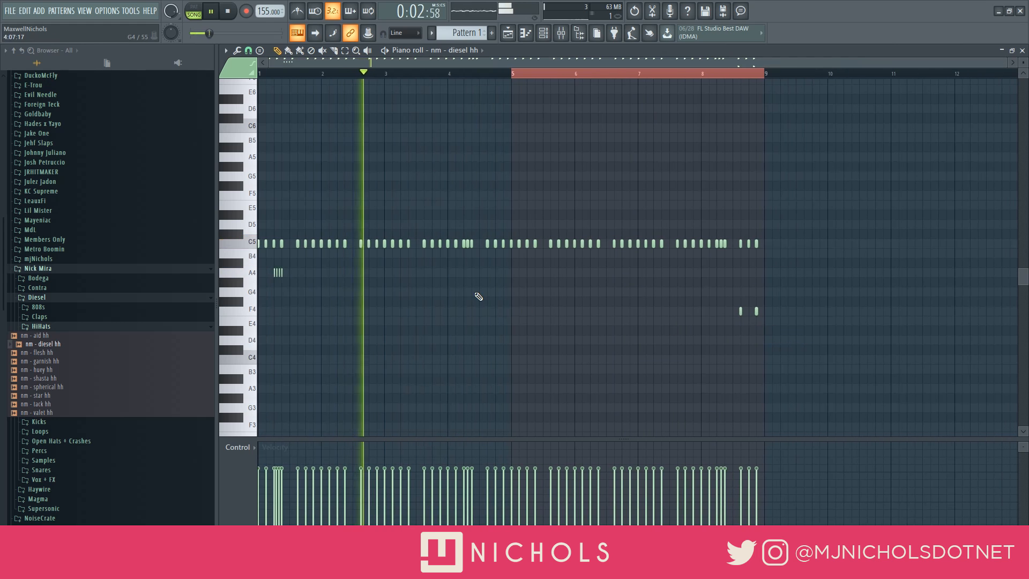
key(Escape)
Load Cammy [Clap] from the CrossUp kit's Claps n Snares folder as a new channel and check its sampler settings
click(39, 258)
click(40, 268)
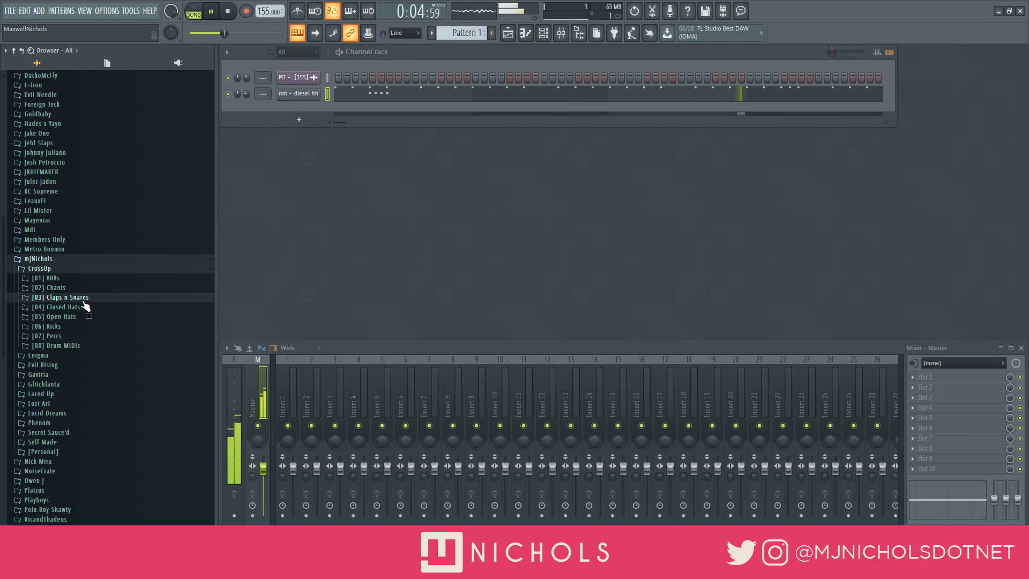
click(60, 297)
drag(48, 332, 278, 113)
click(298, 110)
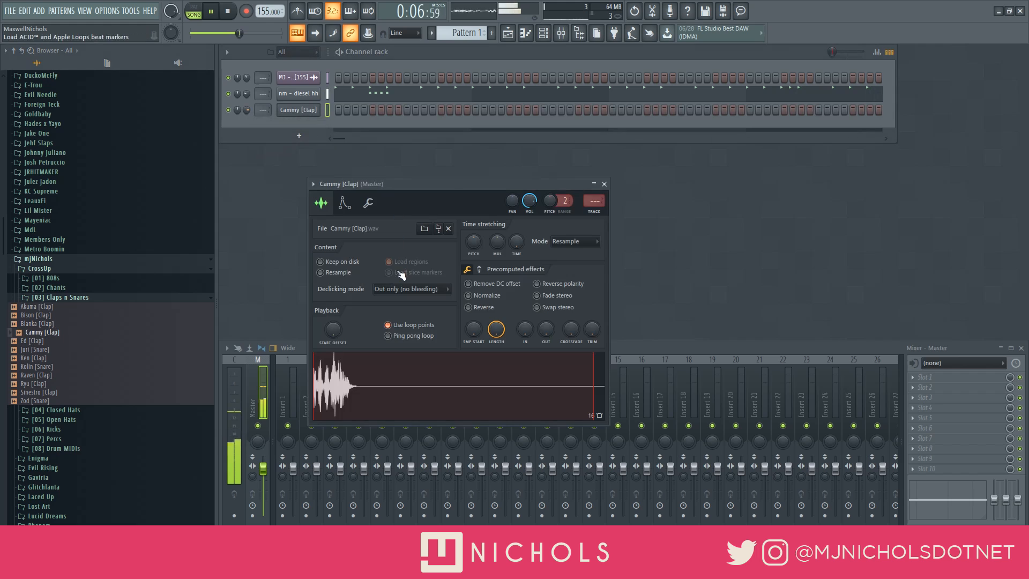
click(604, 184)
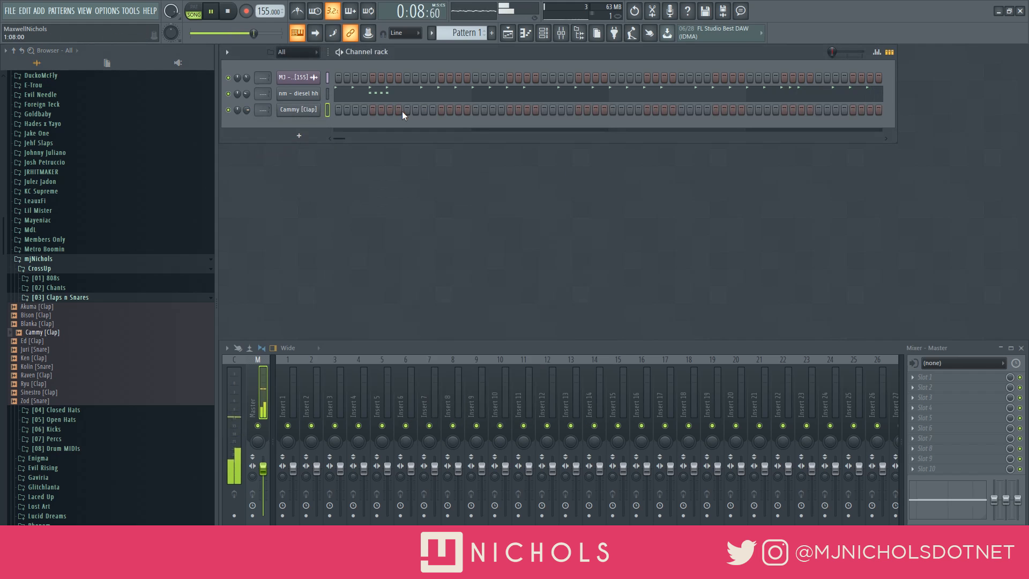
Repeat the clap on the third beat of every bar and lower the clap and hi-hat channel volumes
key(F7)
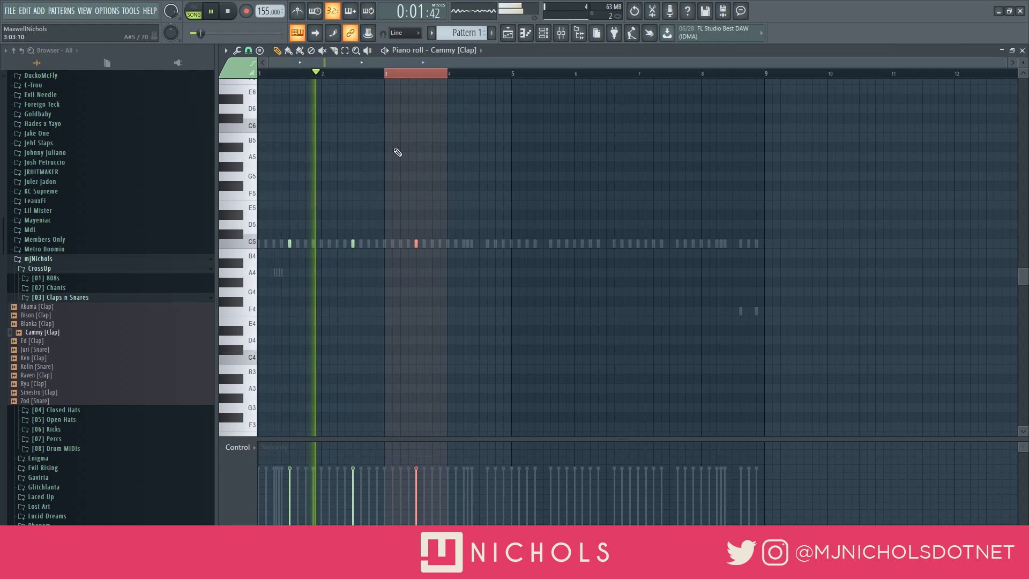
key(F7)
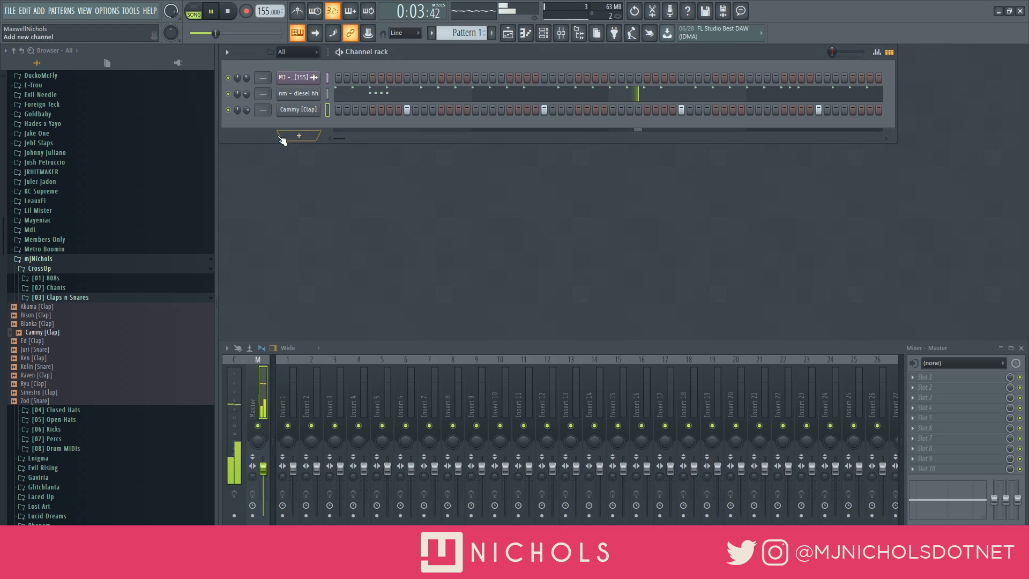
drag(247, 110, 247, 112)
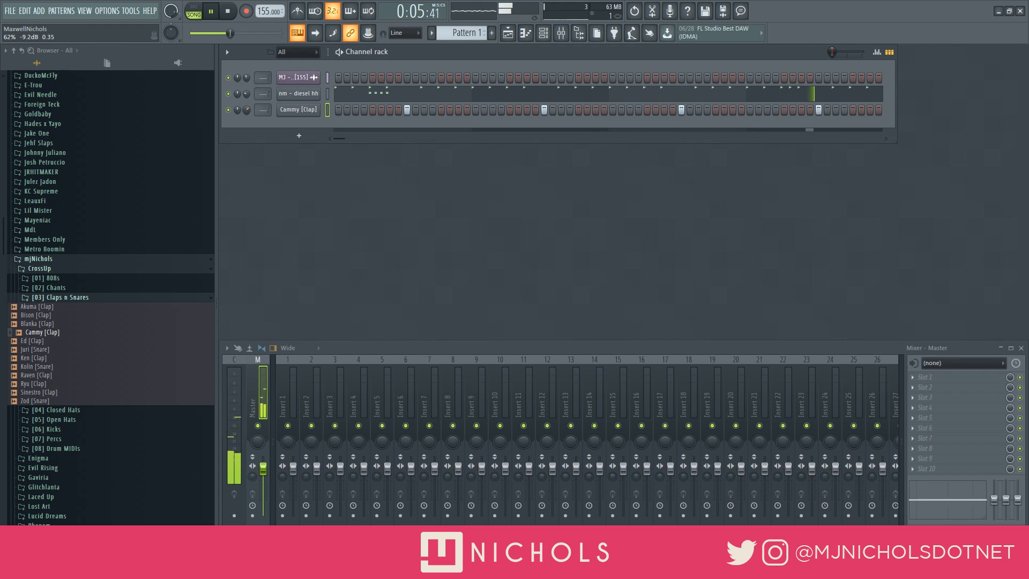
drag(247, 94, 246, 98)
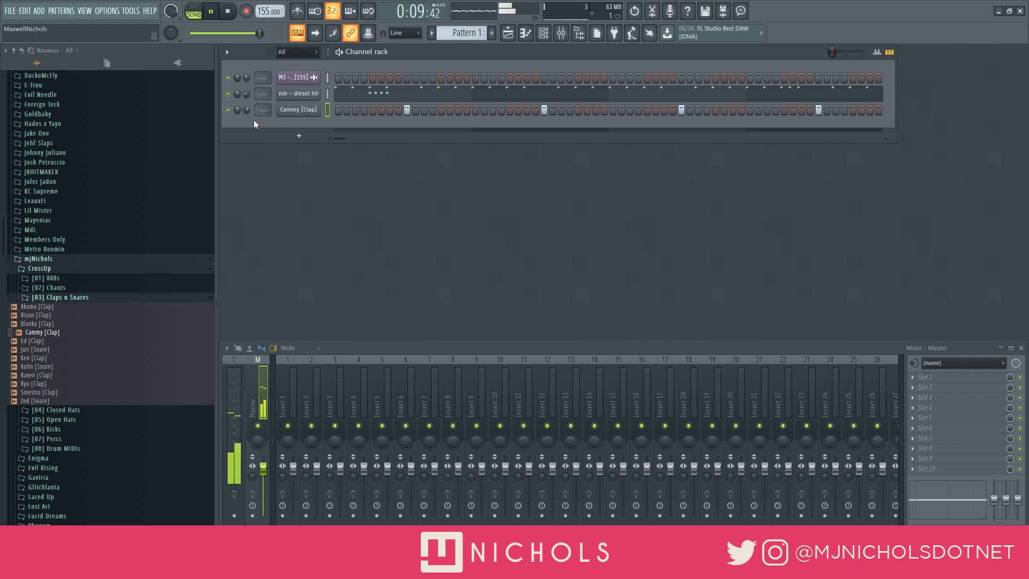
Load the nm - audi 808 sample from the Diesel kit and transpose its bar 1 notes down to B4
click(60, 266)
click(60, 271)
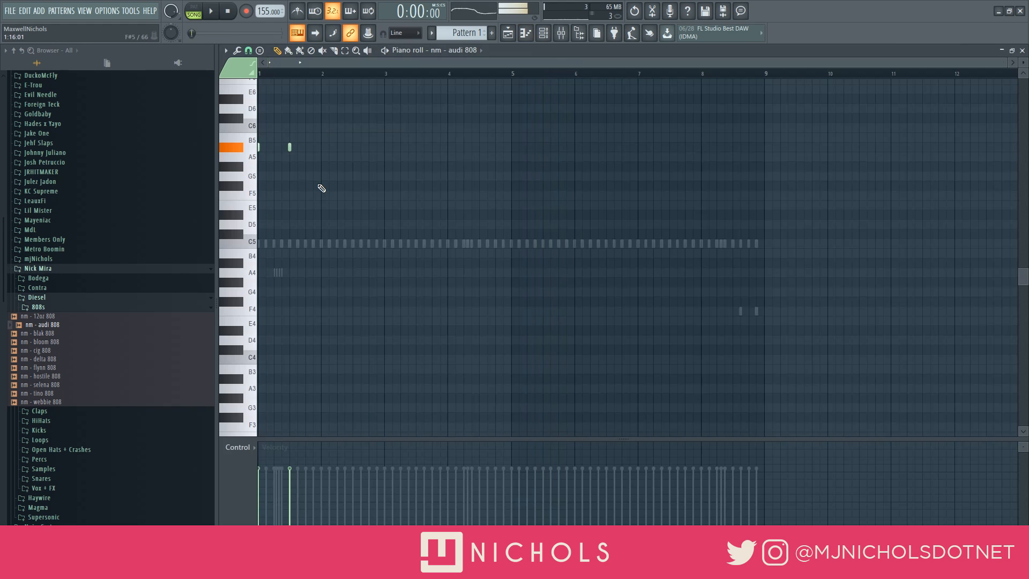
key(shift+Up)
key(space)
key(space)
key(ctrl+Down)
key(space)
Write the 808 line on B4 and C5 over bars 1 to 4 and duplicate it into bars 5 to 8
right_click(290, 254)
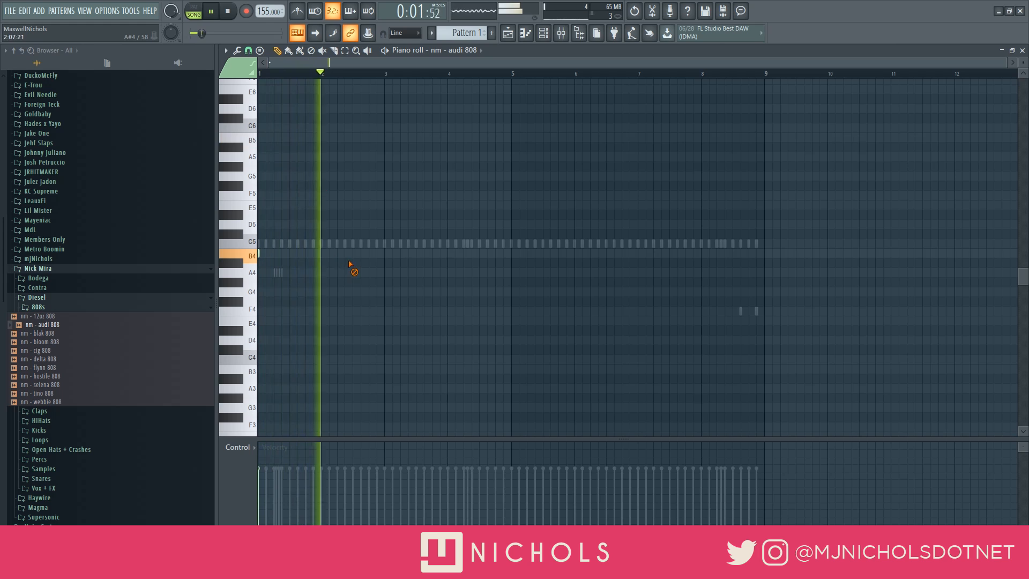
click(388, 255)
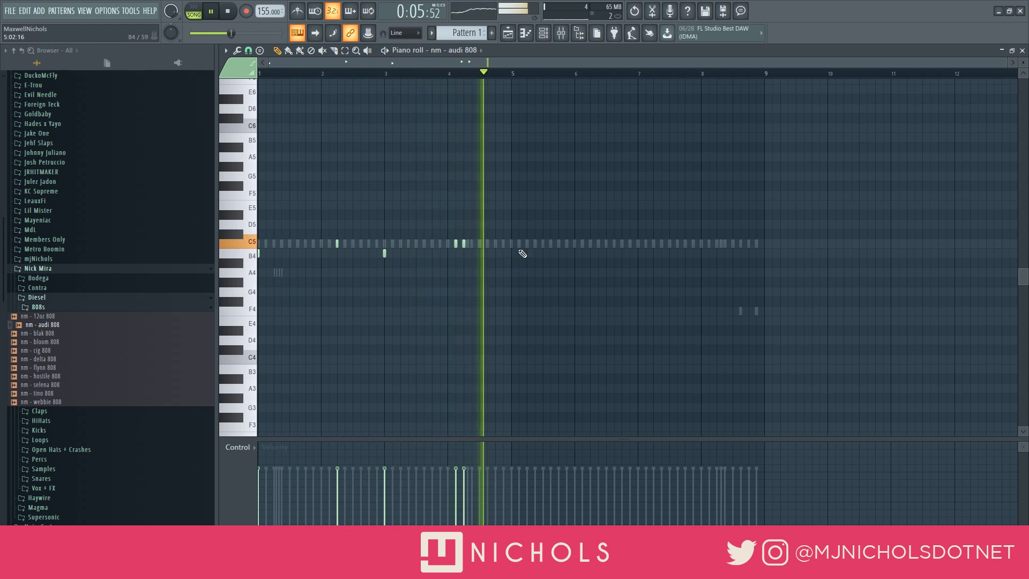
key(ctrl+b)
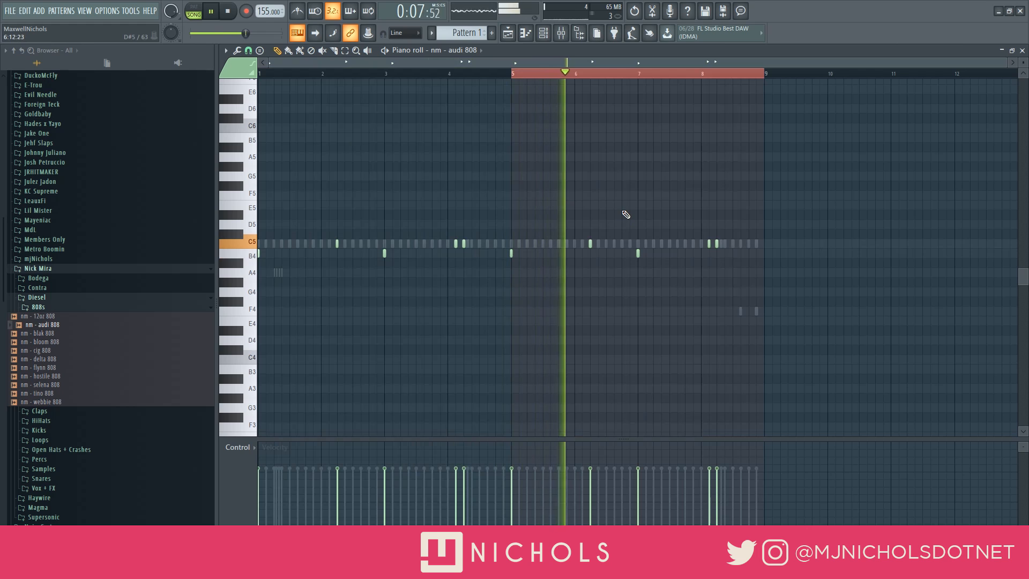
Rework the 808 line in bar 7 by replacing its B4 note with a descending run of B5, E5 and B4
right_click(638, 253)
key(space)
click(637, 253)
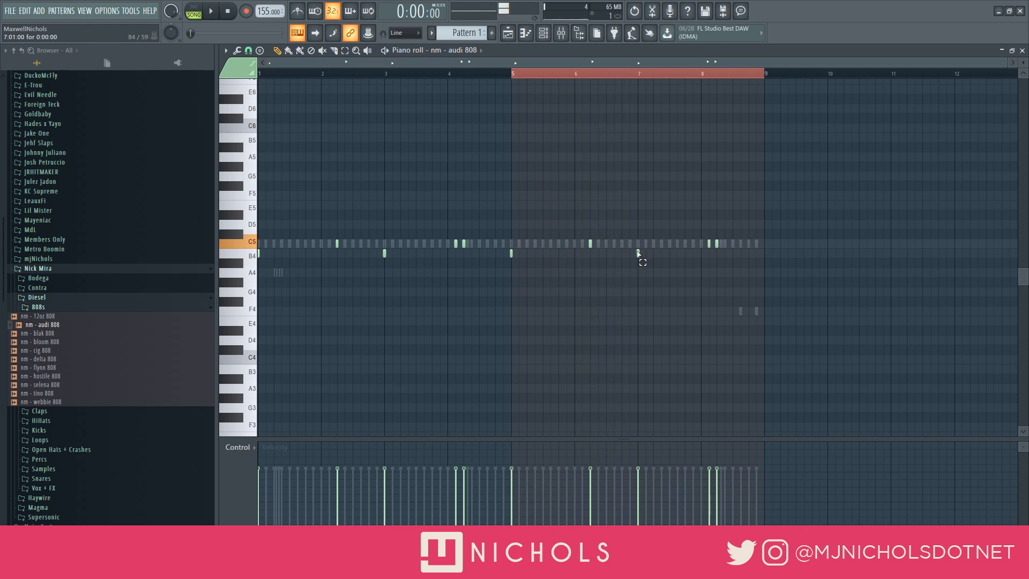
key(space)
click(666, 138)
key(space)
drag(658, 124, 678, 151)
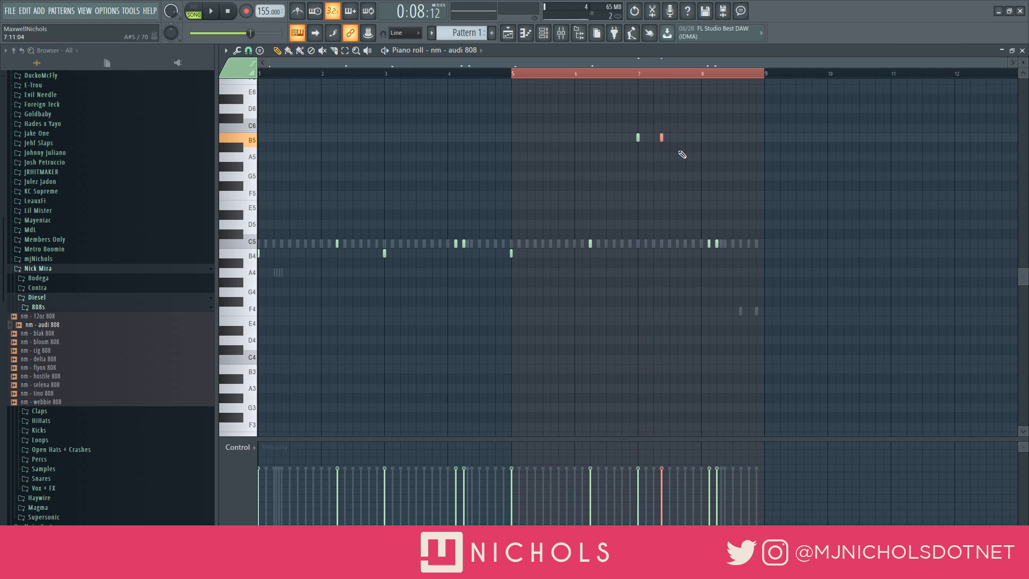
key(space)
click(669, 253)
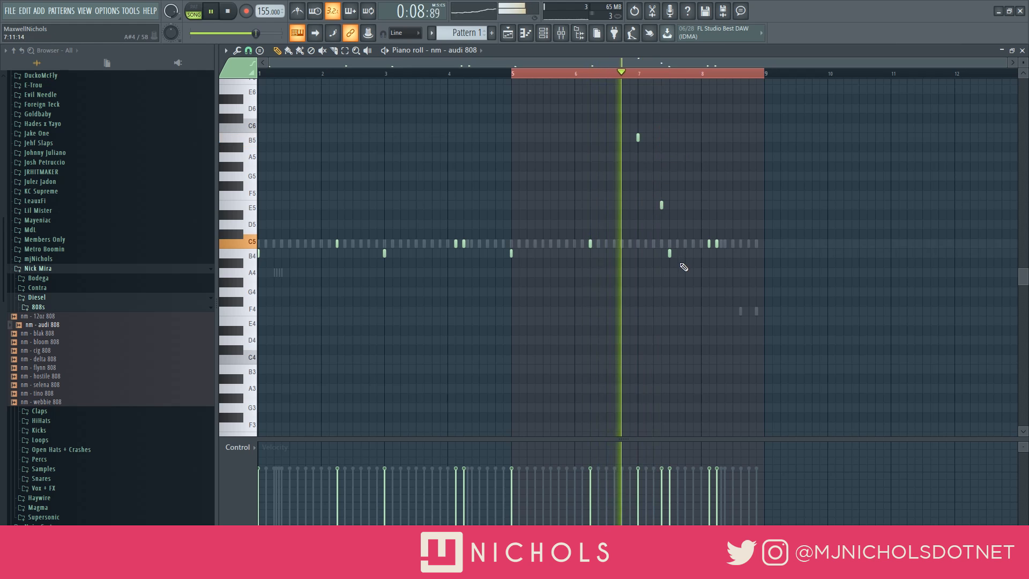
Shift the E5 and B4 808 notes in bar 7 earlier in the bar, checking the timing by playback
key(space)
key(space)
drag(662, 207, 651, 208)
key(space)
key(space)
drag(669, 252, 662, 253)
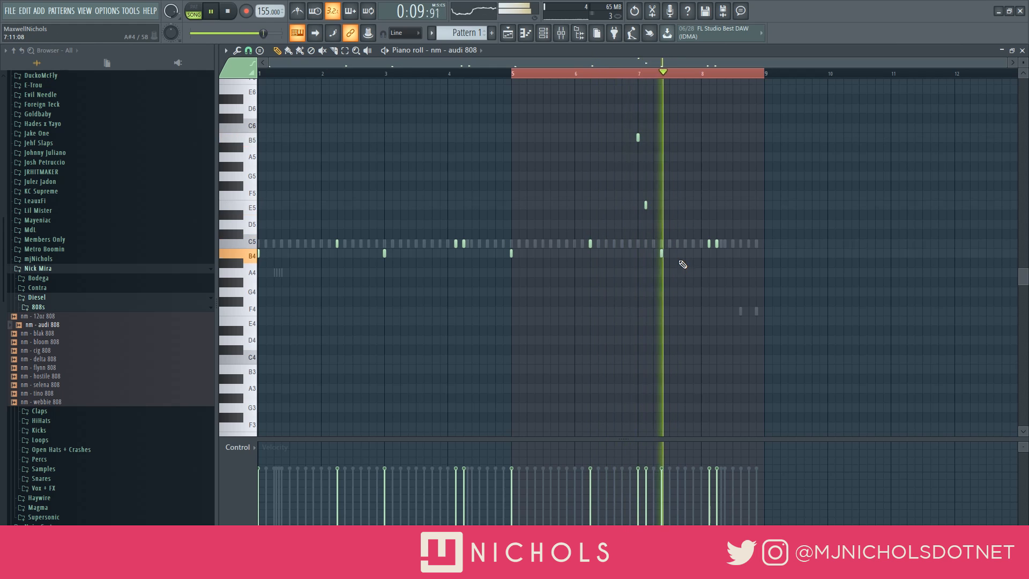
key(space)
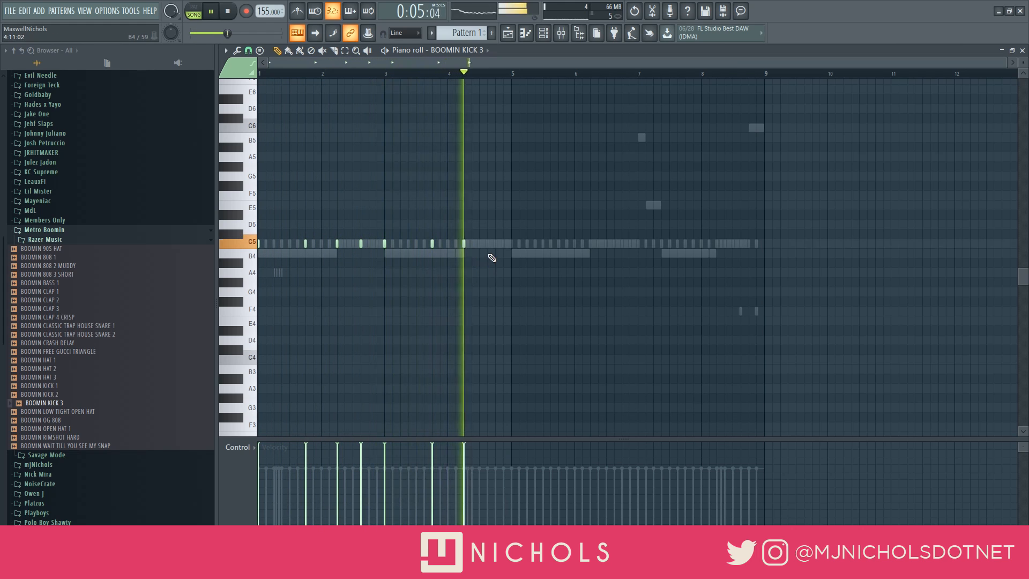
Duplicate the BOOMIN KICK 3 notes of the first four bars into bars 5 to 8
ctrl+click(509, 74)
key(ctrl+b)
key(shift+Right)
ctrl+click(526, 93)
click(590, 72)
Add extra C5 kick notes in bars 7 and 8 and lower the kick channel's volume
click(650, 244)
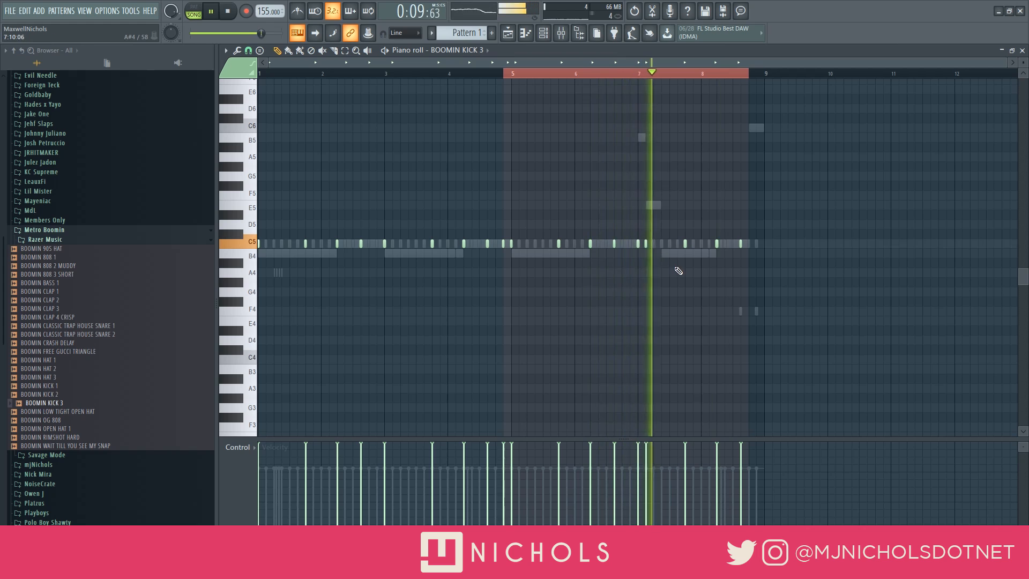
click(679, 245)
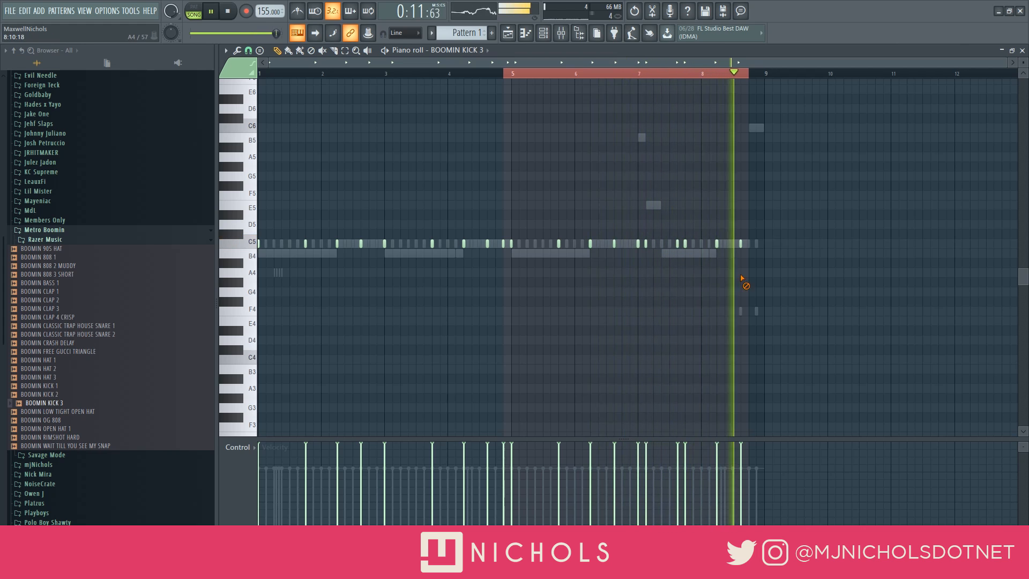
click(750, 245)
key(F7)
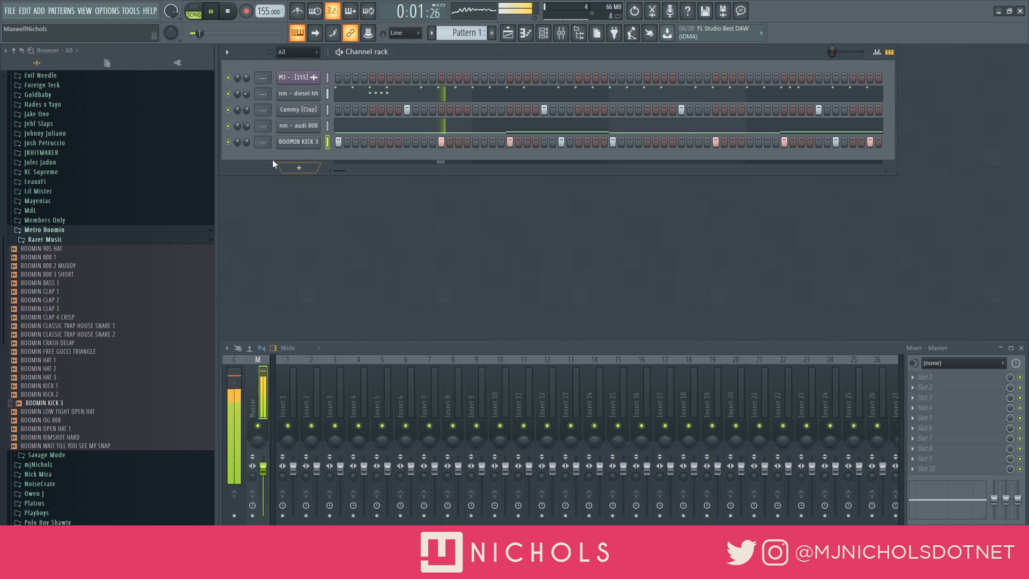
drag(247, 142, 246, 156)
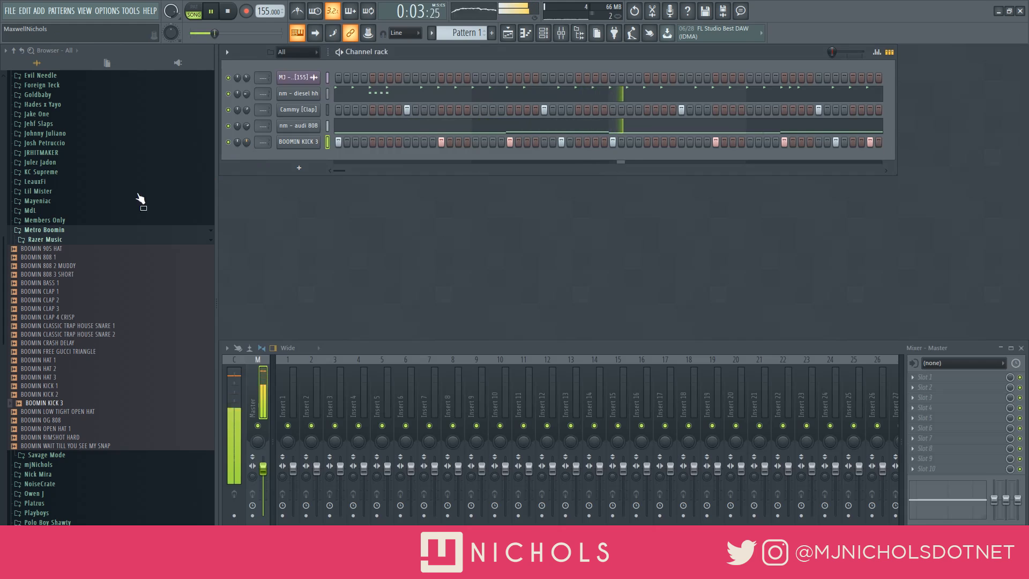
Load BOOMIN OPEN HAT 1 as a new channel and place a hit at the start of bar 2
drag(82, 433, 290, 153)
right_click(447, 173)
click(451, 179)
click(534, 114)
click(476, 158)
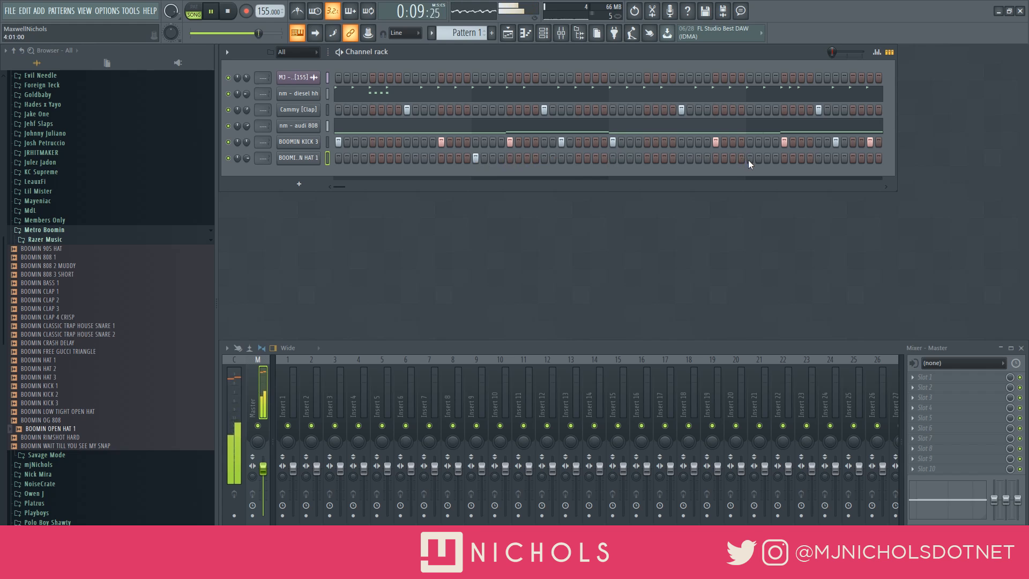
Add an open hat hit at bar 4 and duplicate the first four bars' open hat notes into bars 5 to 8
right_click(315, 155)
click(340, 158)
drag(510, 75, 102, 95)
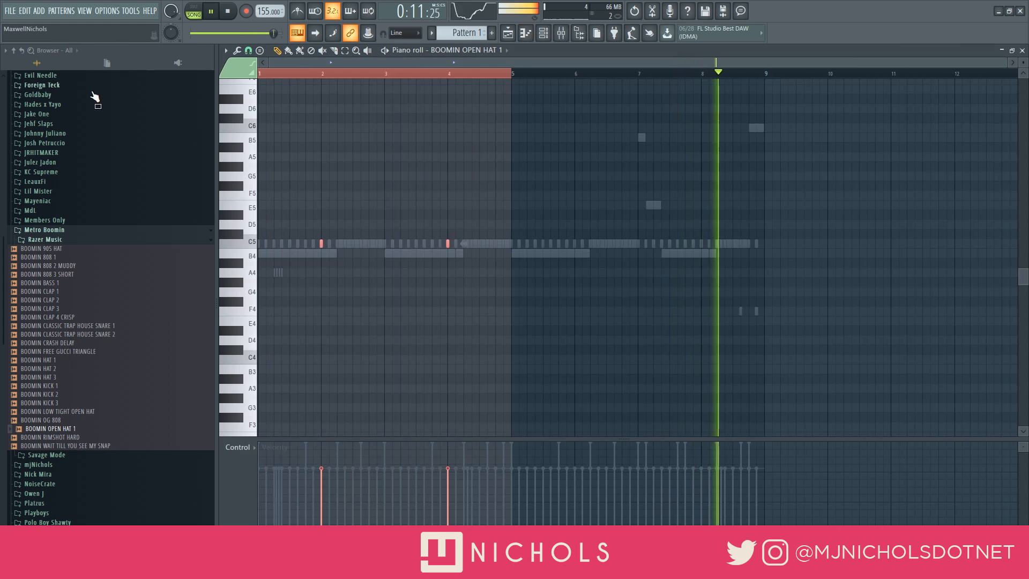
key(ctrl+b)
key(Escape)
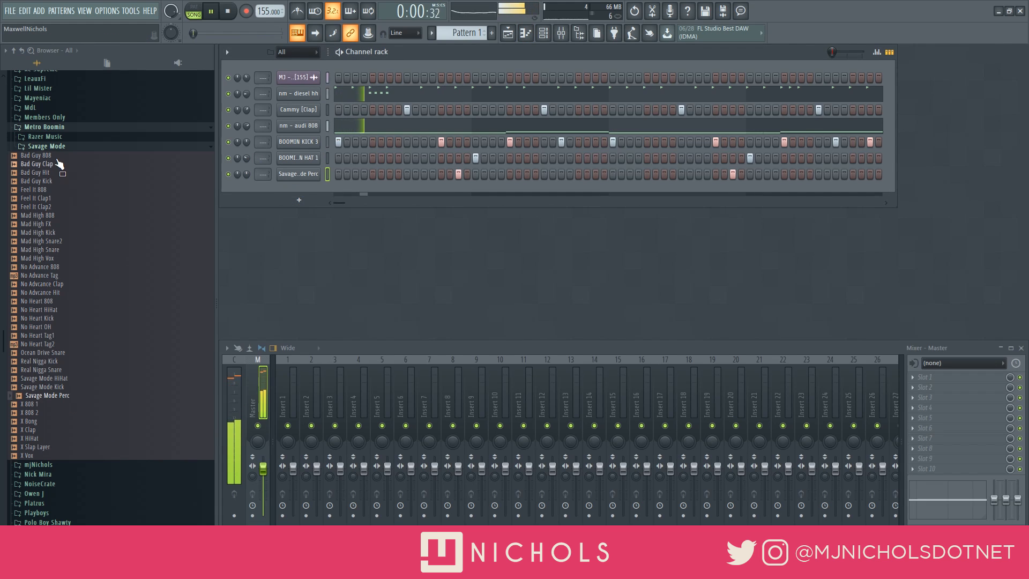
Load BOOMIN CLASSIC TRAP HOUSE SNARE 1 as a new channel and place two hits in bar 2, near its start and end
scroll(50, 161, up, 3)
drag(88, 325, 278, 225)
click(299, 190)
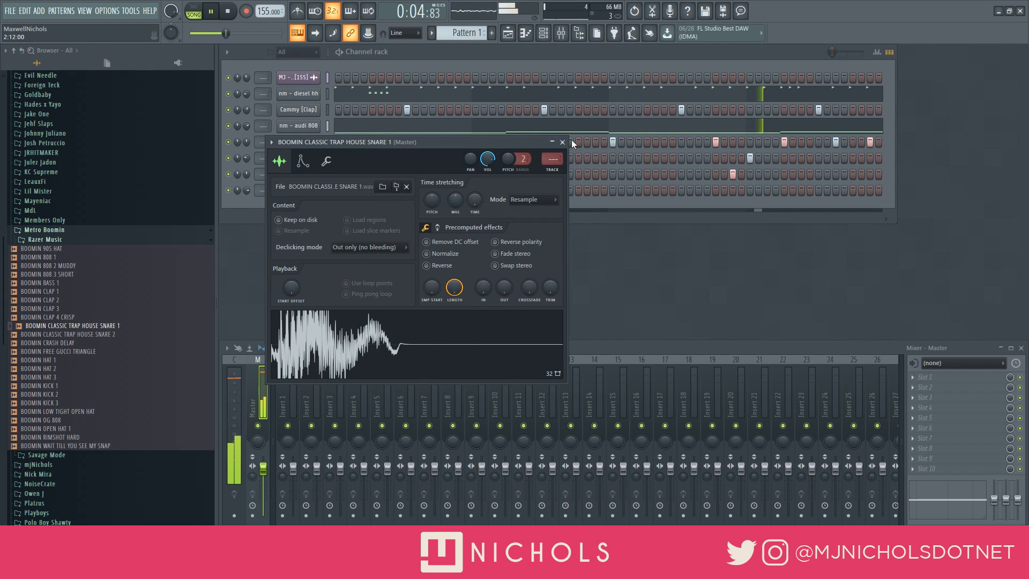
click(562, 142)
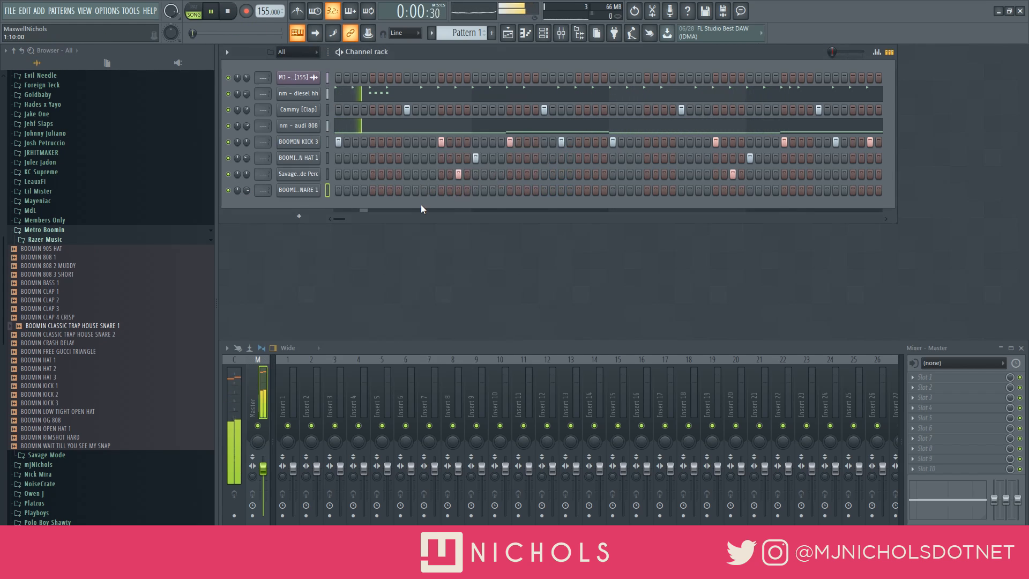
click(493, 190)
click(595, 191)
Duplicate the snare notes of the first two bars three times to fill bars 3 to 8
right_click(311, 189)
click(337, 191)
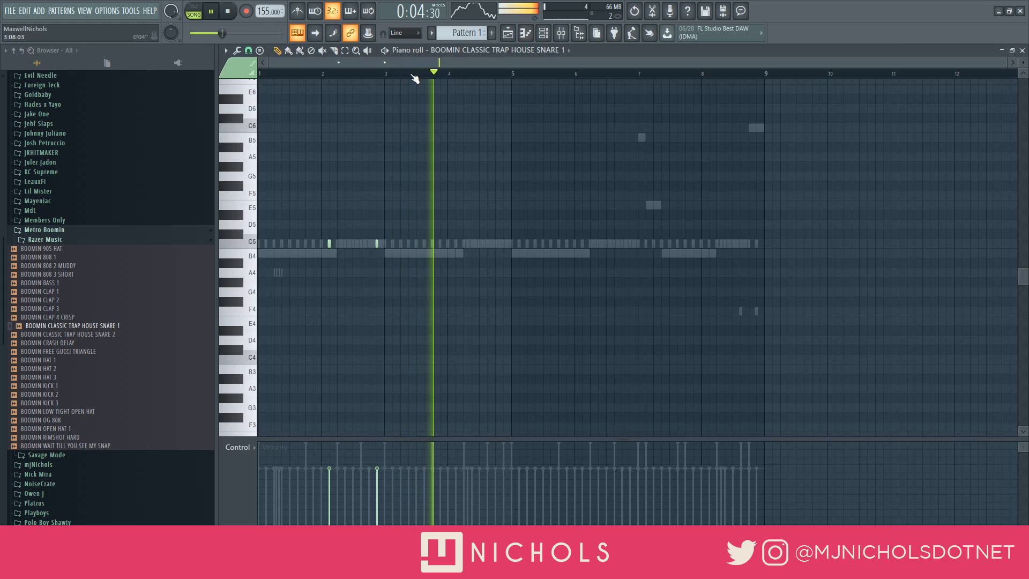
drag(357, 74, 266, 132)
key(ctrl+b)
key(ctrl+b)
key(ctrl+b)
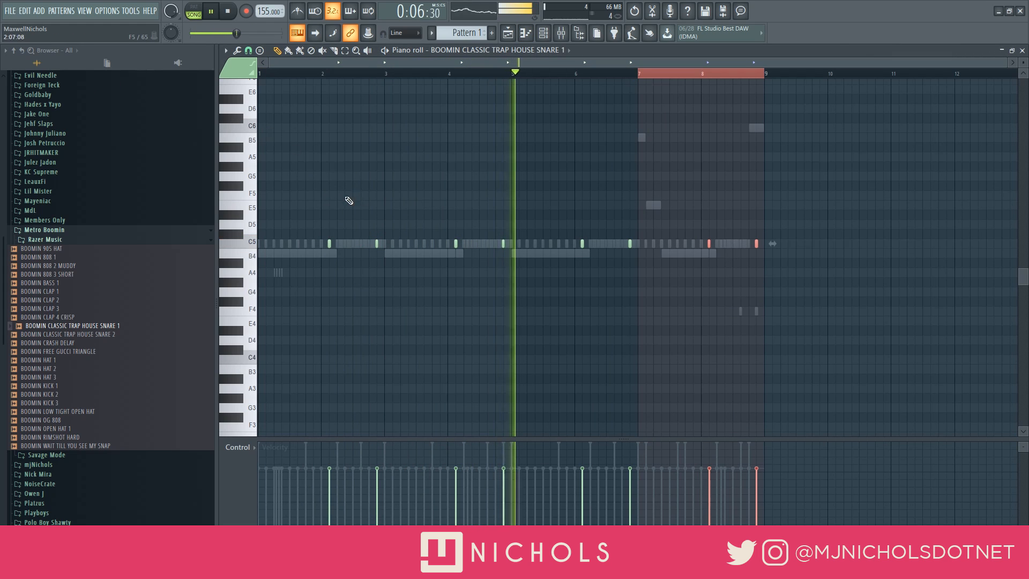
key(Escape)
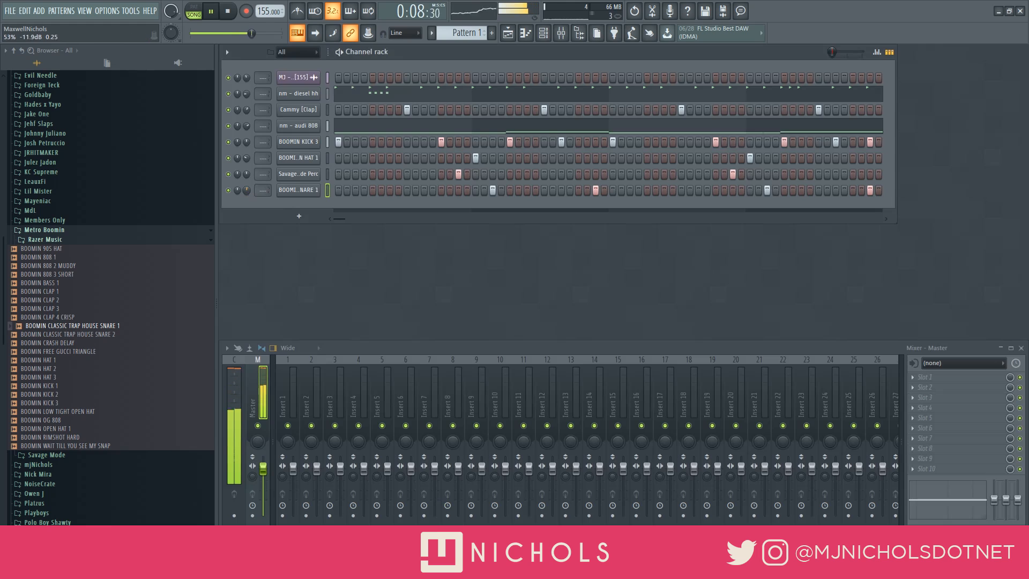
Add an extra E5 snare note near the end of bar 8, just before the last C5 hit
right_click(301, 190)
click(340, 191)
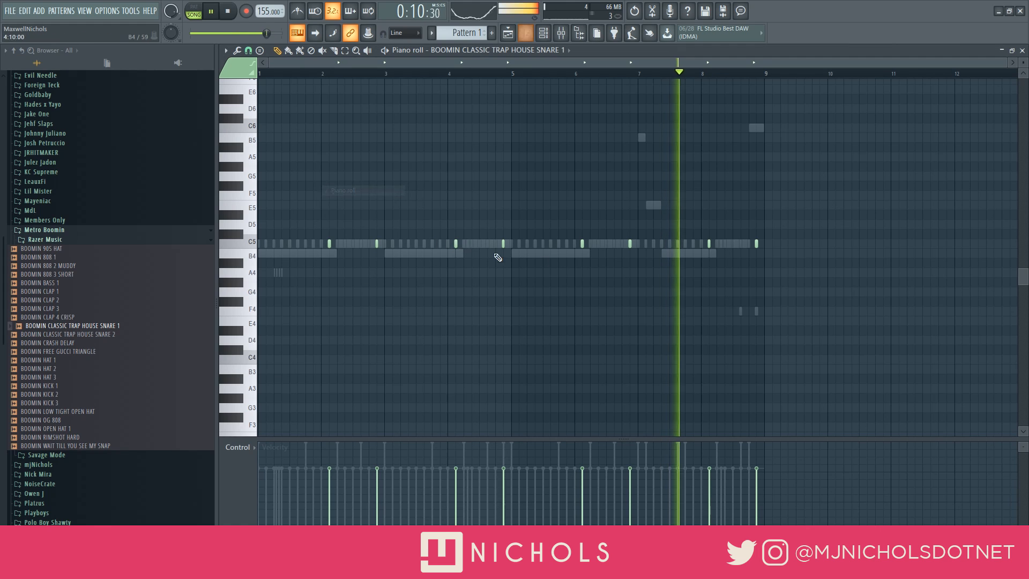
click(749, 204)
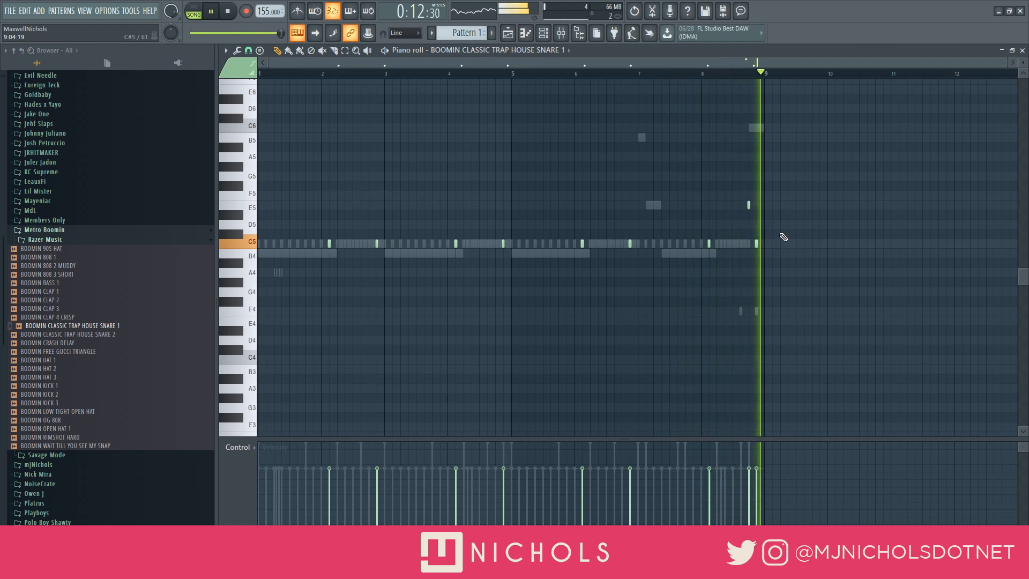
key(Escape)
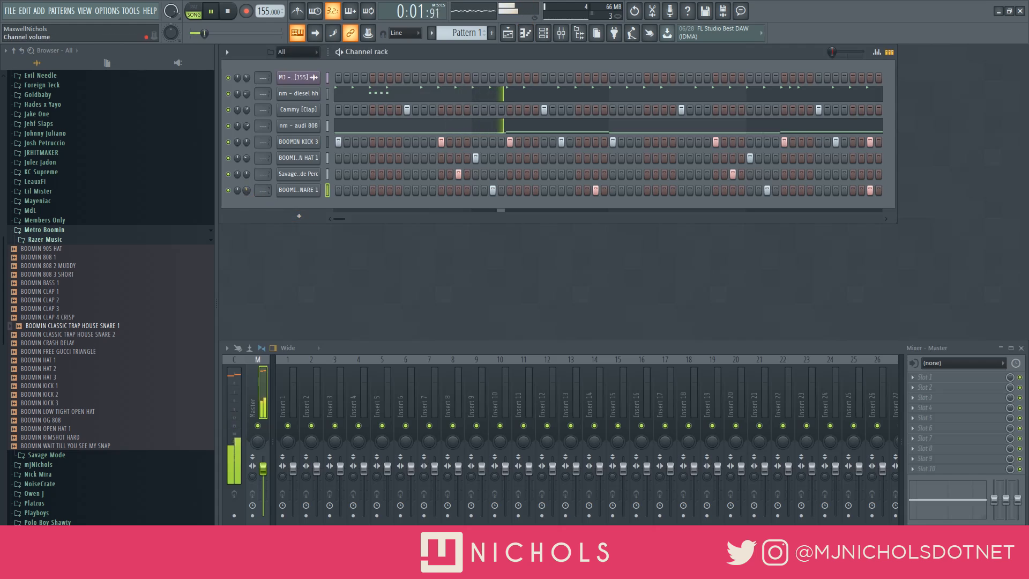
Lower the late snare notes in bars 2, 4 and 6 from C5 to G4
right_click(318, 190)
click(326, 191)
key(space)
click(392, 243)
key(shift+Down)
key(shift+Down)
key(space)
click(366, 74)
ctrl+click(416, 136)
drag(392, 291, 503, 291)
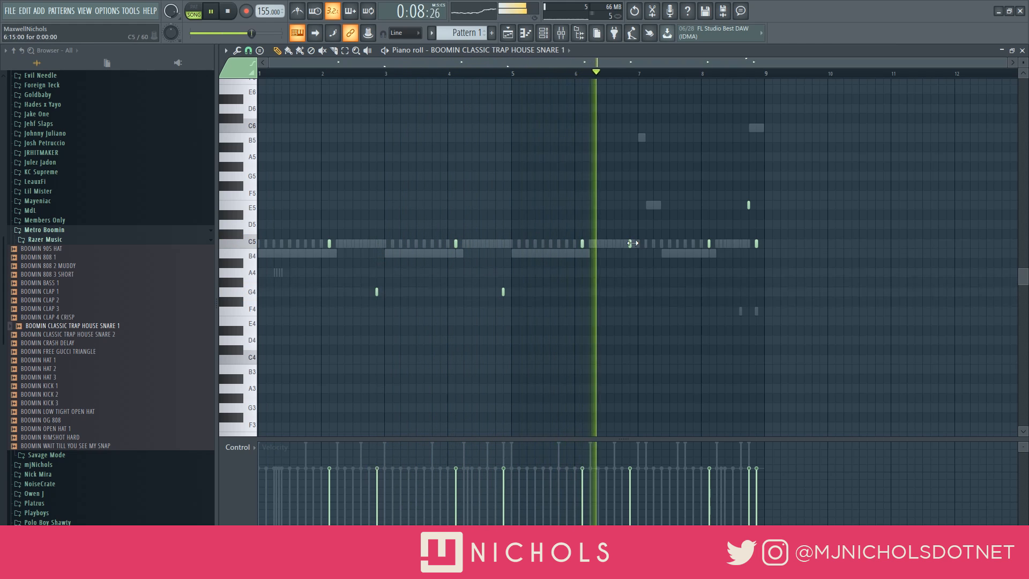
click(630, 291)
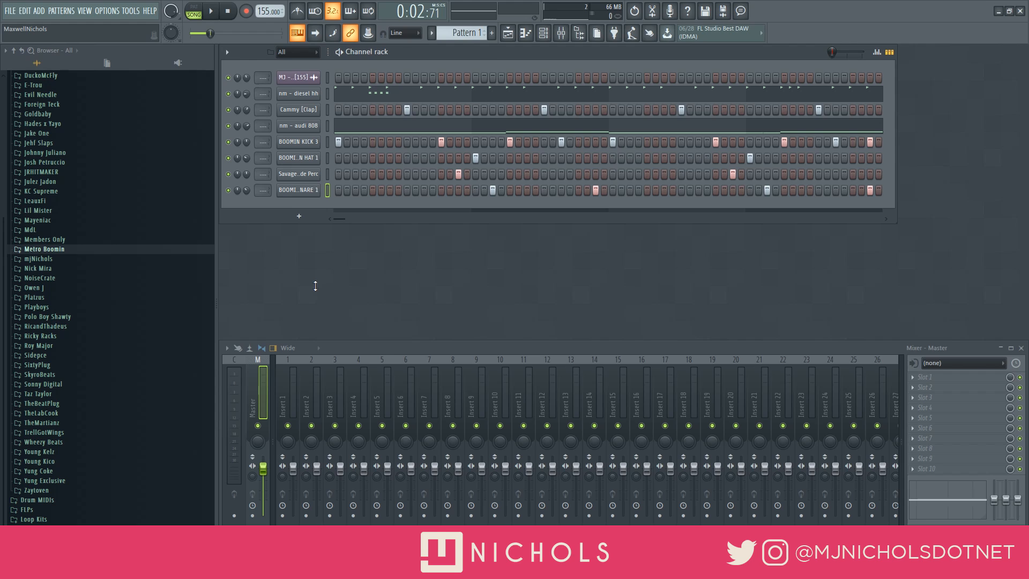
Split Pattern 1 by channel and open the separated nm - diesel hh notes in the piano roll
key(F5)
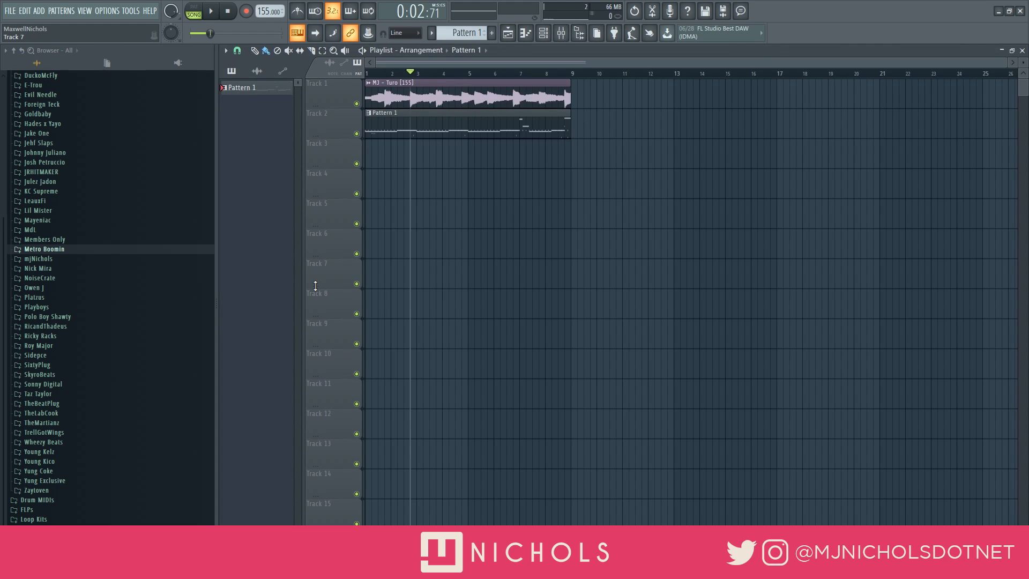
key(F5)
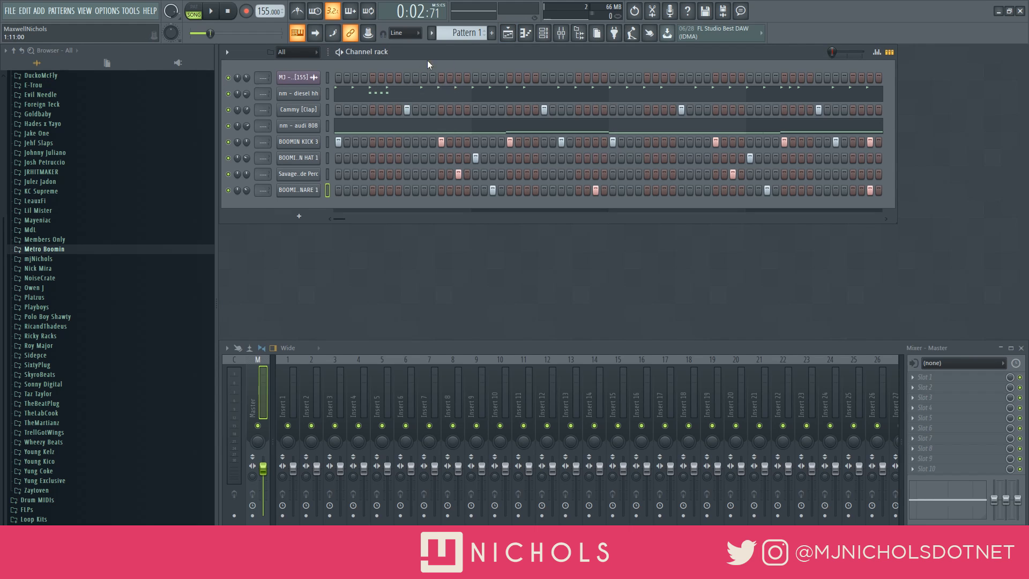
click(431, 35)
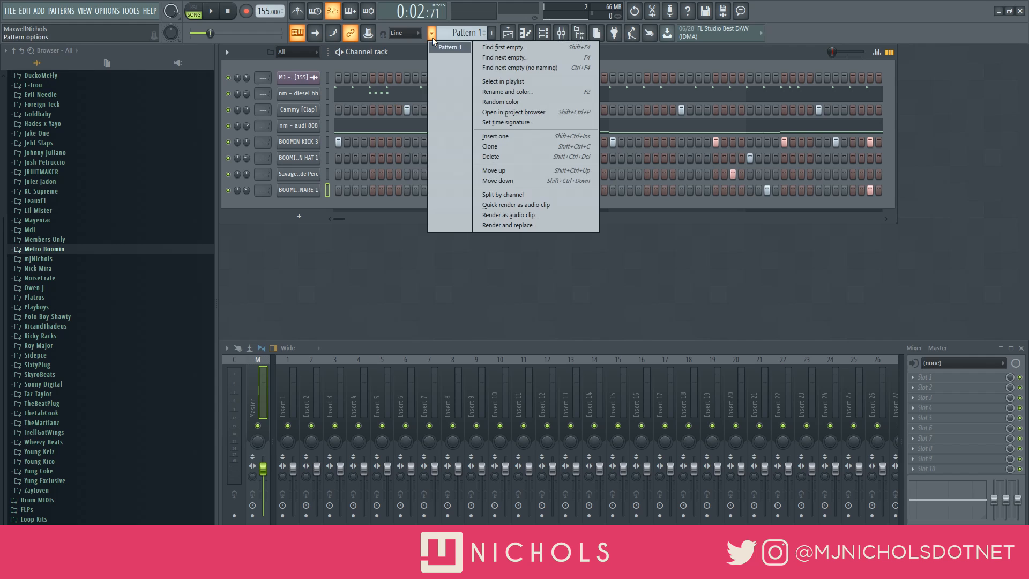
click(519, 191)
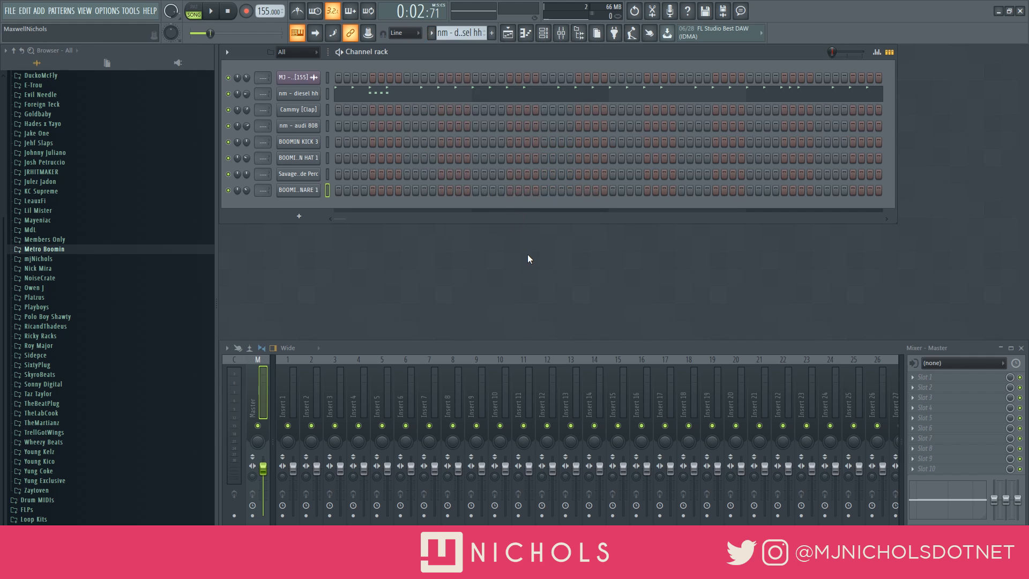
click(337, 97)
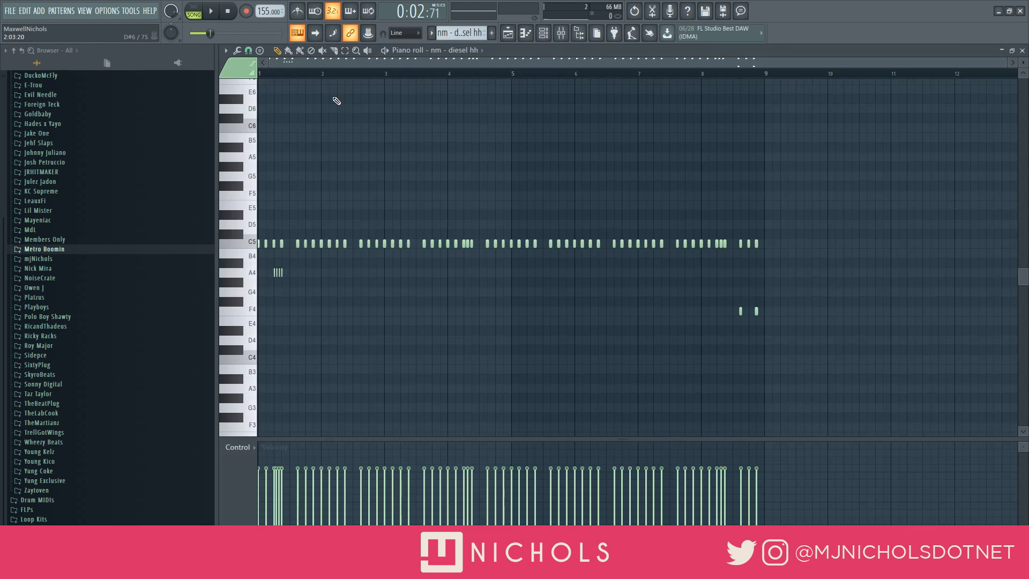
Arrange the split drum patterns on tracks 2 to 8 from bar 9 and repeat the MJ - Turo loop clip above them
key(F5)
drag(271, 190, 366, 121)
ctrl+click(609, 176)
scroll(566, 236, up, 2)
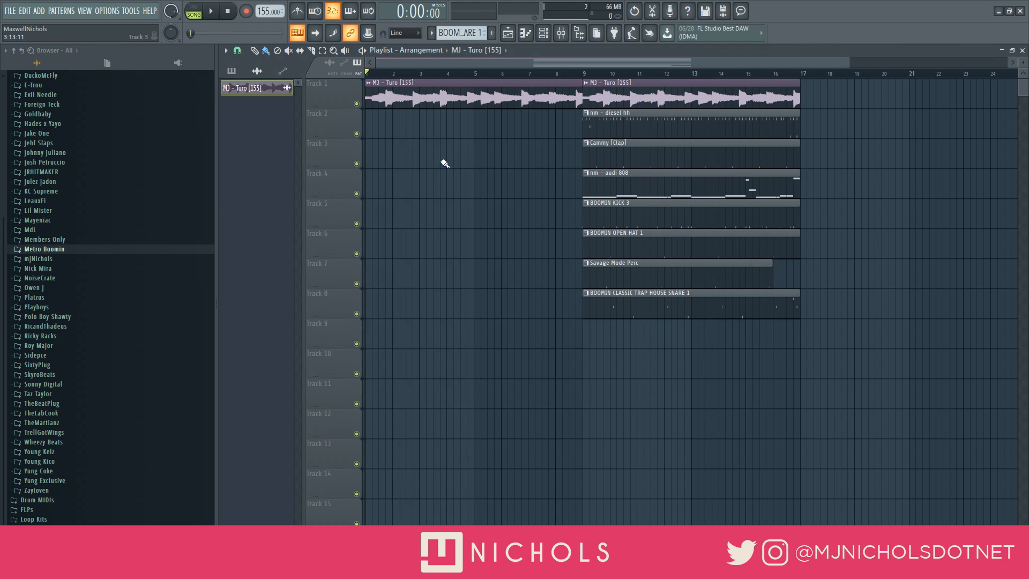
Play the song and duplicate all clips of bars 9 to 16 into bars 17 to 24
key(space)
scroll(466, 223, down, 2)
drag(747, 347, 531, 83)
key(ctrl+b)
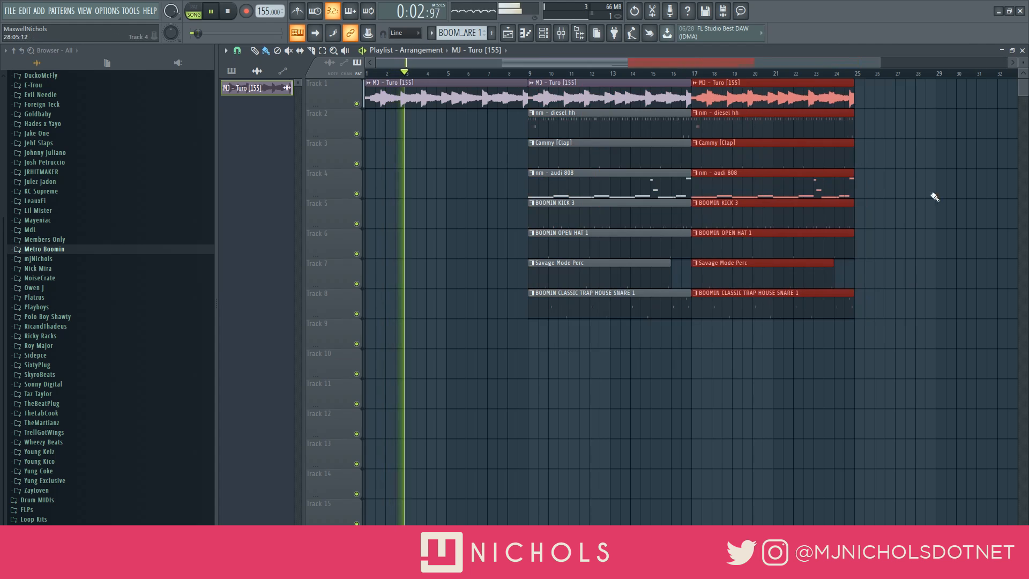
Delete the BOOMIN KICK 3 and BOOMIN OPEN HAT 1 clips from bars 9 to 16
click(914, 190)
right_click(605, 220)
scroll(496, 256, down, 1)
scroll(462, 255, down, 2)
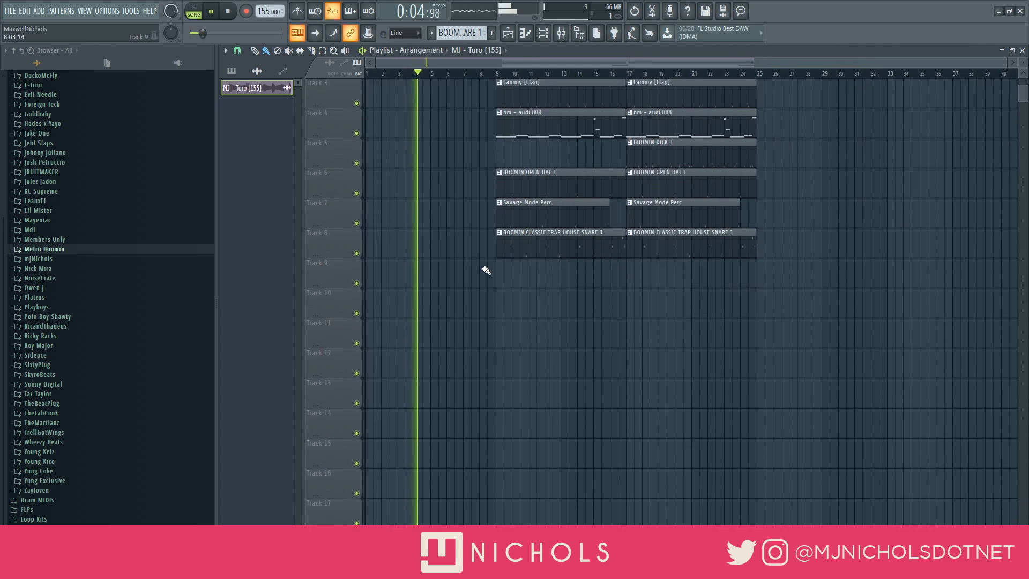
scroll(485, 269, up, 2)
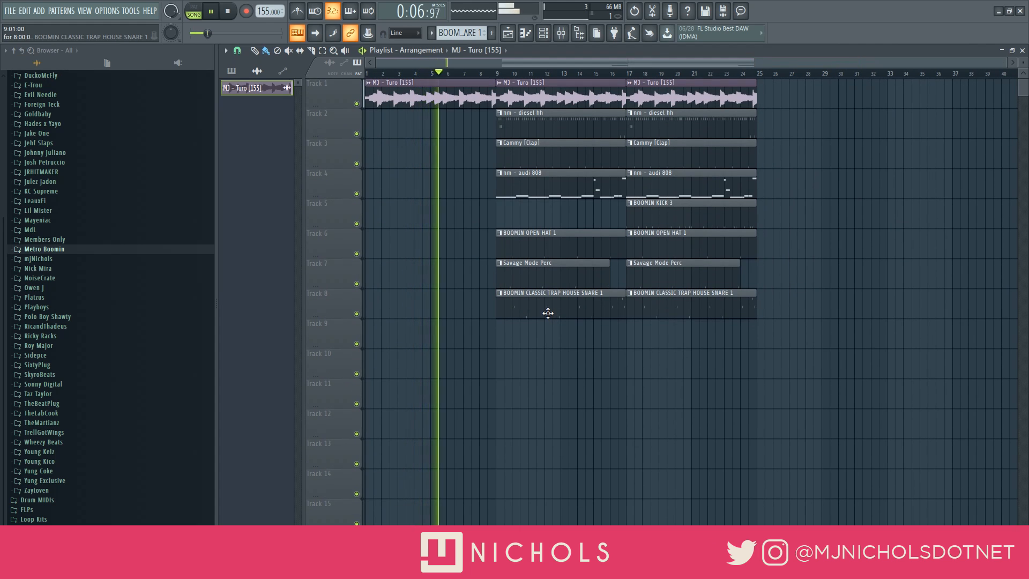
right_click(535, 249)
Duplicate the bars 17 to 24 section into bars 25 to 32 and delete the copied nm - audi 808 clip
mouse_move(713, 347)
mouse_down()
mouse_move(636, 88)
mouse_move(812, 102)
mouse_move(770, 105)
mouse_up()
ctrl+click(912, 227)
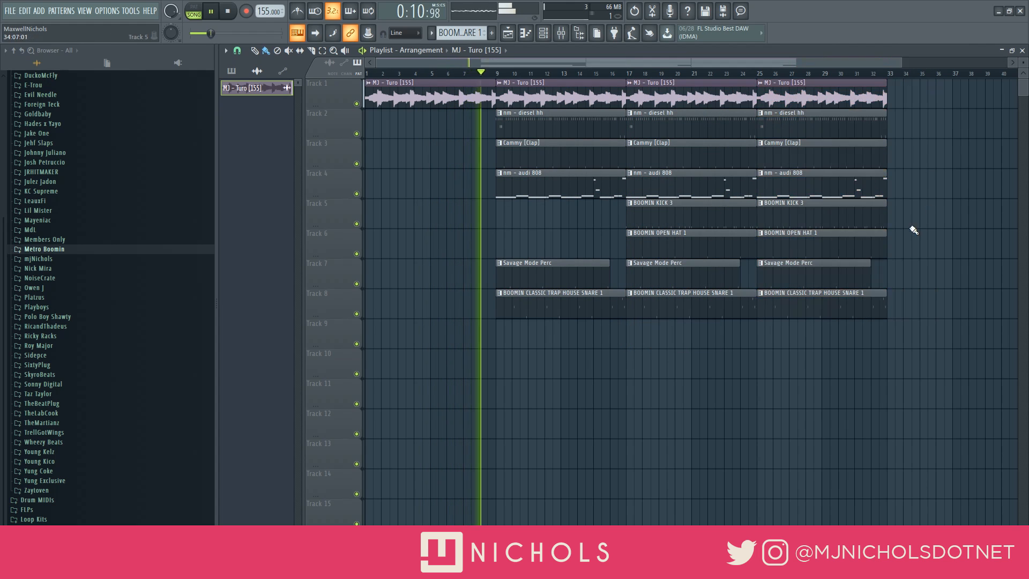
scroll(905, 225, down, 1)
right_click(771, 189)
Copy the full section of bars 17 to 24 into bars 33 to 40 and delete the snare clip from bars 25 to 32
drag(659, 348, 616, 92)
drag(630, 98, 846, 103)
ctrl+click(849, 338)
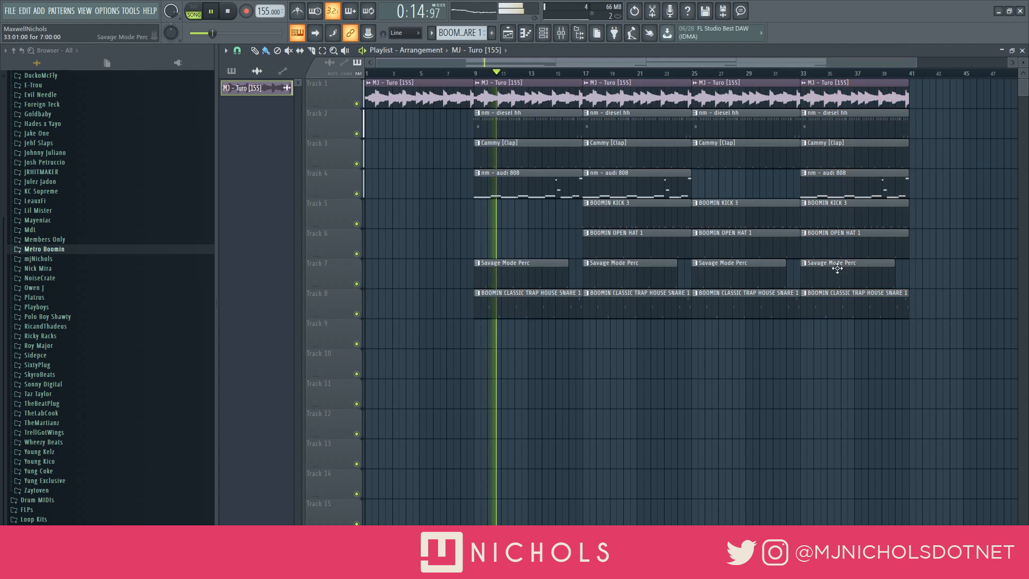
right_click(767, 306)
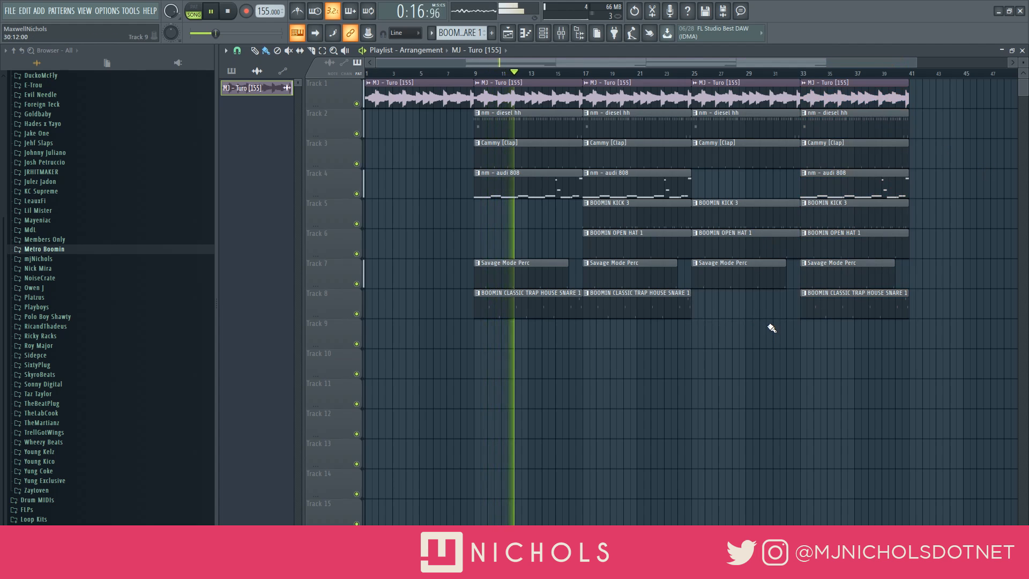
Duplicate bars 33 to 40 into bars 41 to 48 and delete the kick clips from bars 41 to 48 and 25 to 32
scroll(762, 325, down, 1)
mouse_move(833, 321)
mouse_down()
mouse_move(750, 75)
mouse_move(890, 102)
mouse_move(842, 103)
mouse_up()
ctrl+click(975, 207)
right_click(914, 215)
scroll(933, 256, down, 1)
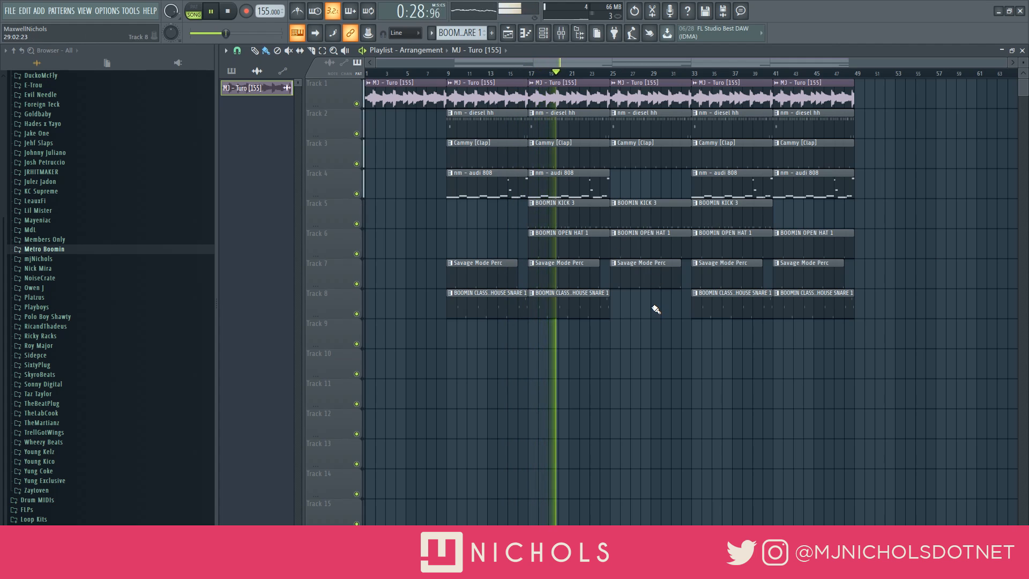
right_click(654, 214)
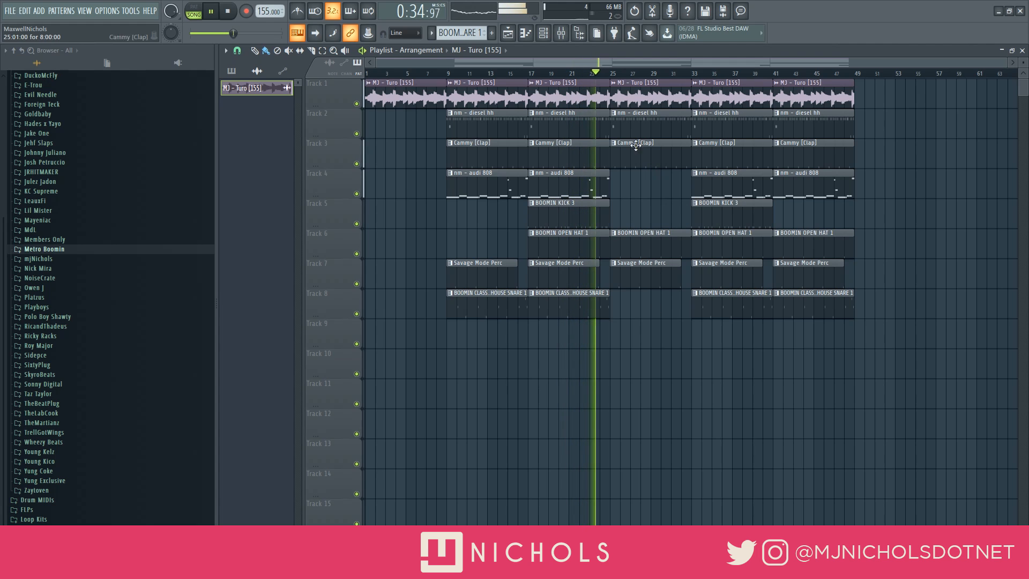
Make the nm - diesel hh clip at bar 25 unique and delete its A4 and F4 notes
right_click(614, 114)
click(647, 181)
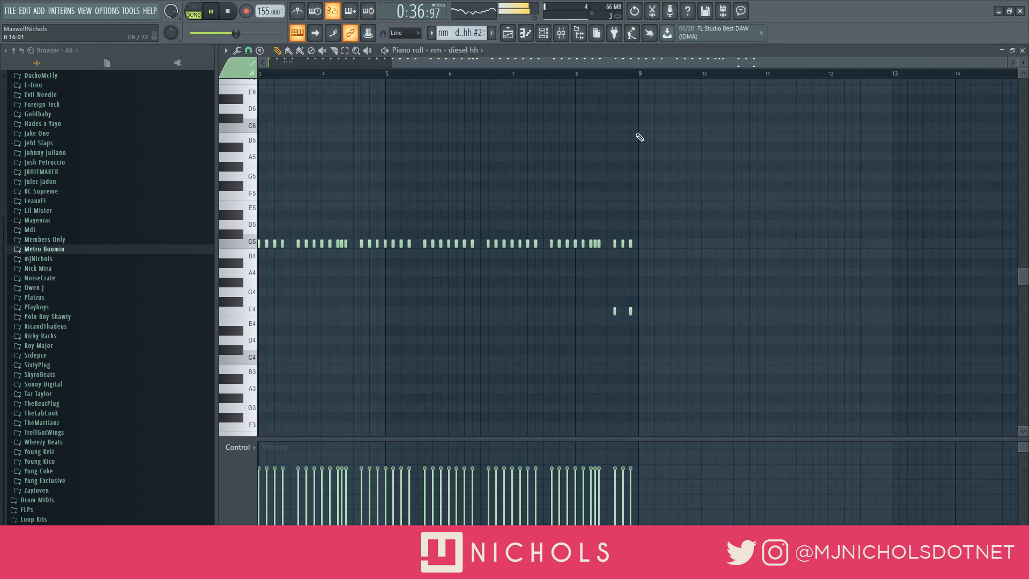
drag(814, 289, 194, 263)
right_click(756, 311)
right_click(741, 310)
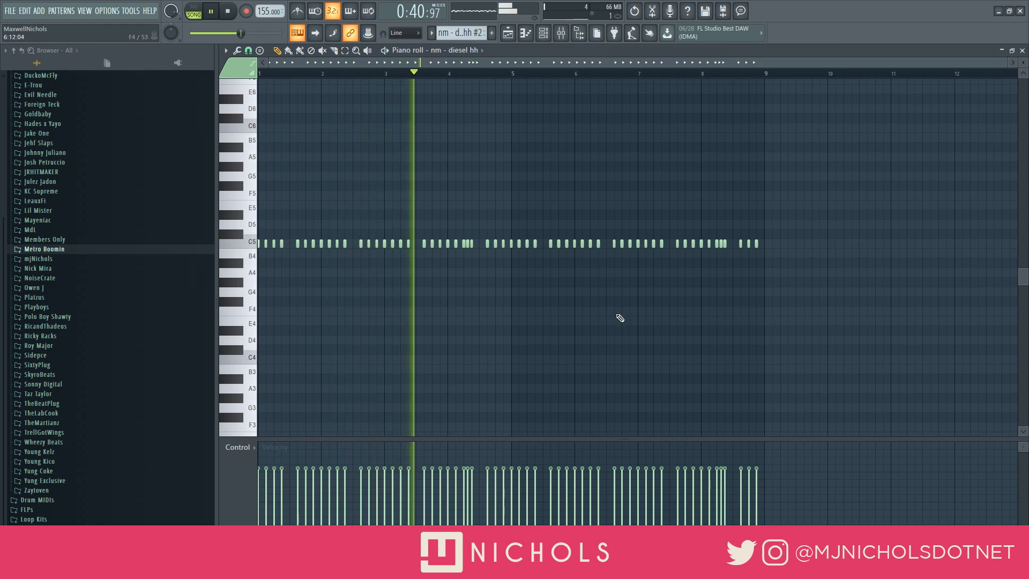
Delete the middle C5 note of the hi-hat rolls in bars 4 and 8 of nm - diesel hh #2 and return to the playlist
right_click(468, 244)
right_click(721, 243)
key(Escape)
key(Escape)
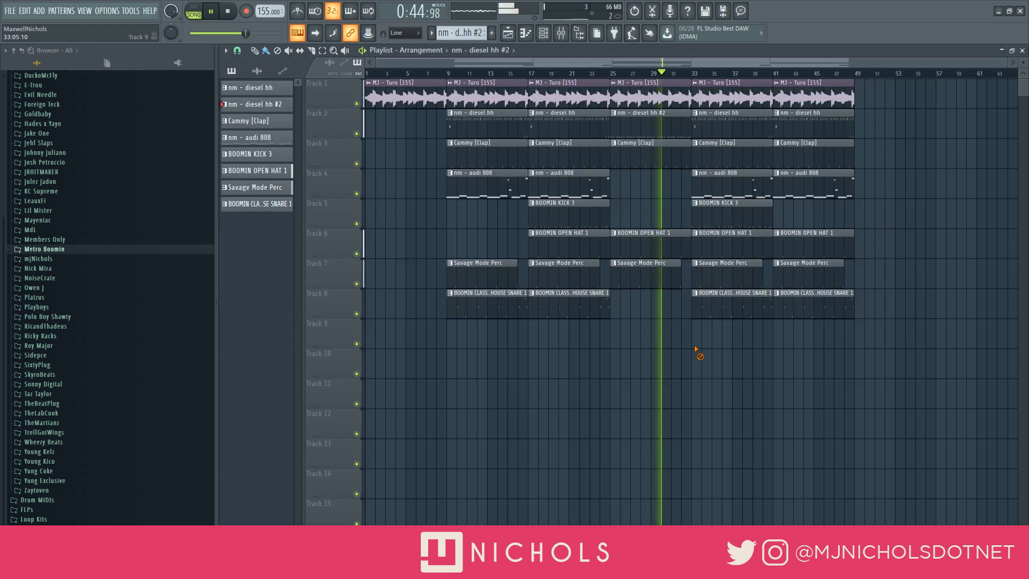
Replace the hi-hat clip at bar 41 with nm - diesel hh #2, aligned to bars 41 to 48
right_click(791, 126)
click(790, 123)
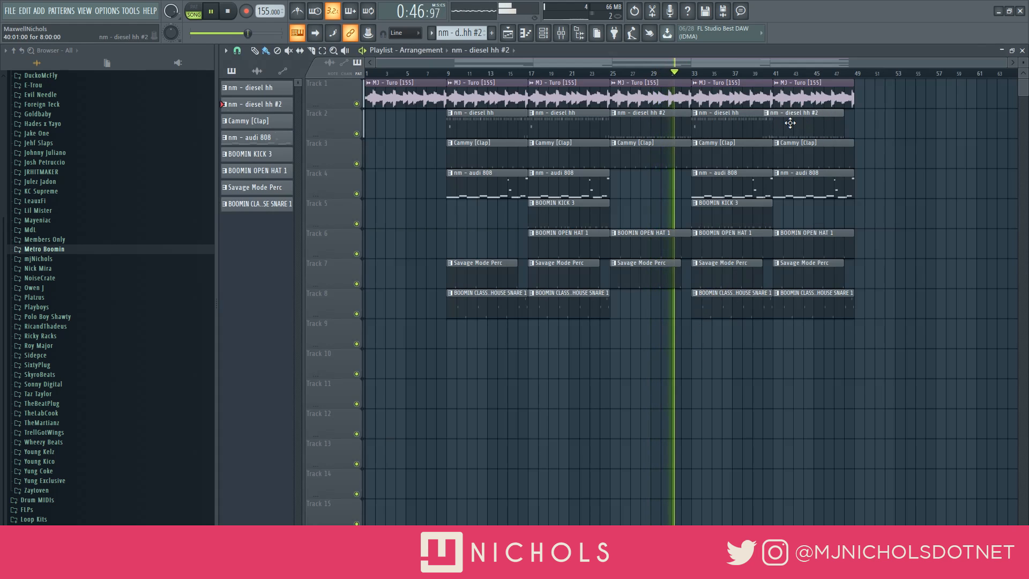
scroll(671, 287, up, 1)
scroll(696, 289, down, 1)
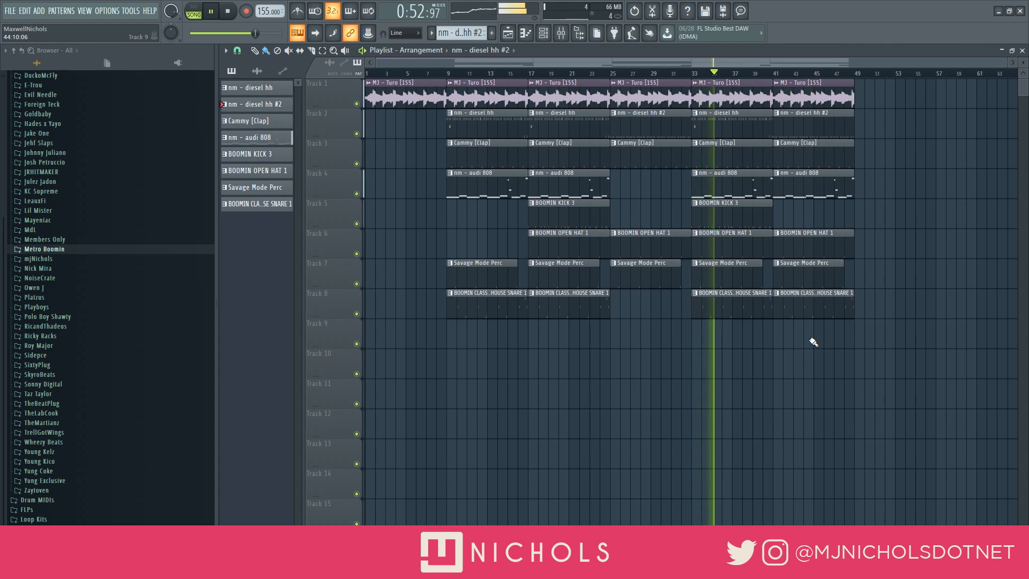
Move all drum clips down one track and place a unique copy of the MJ - Turo loop on track 2 at bar 41
drag(886, 338, 462, 153)
ctrl+click(419, 157)
drag(794, 95, 791, 125)
click(775, 114)
click(803, 185)
key(space)
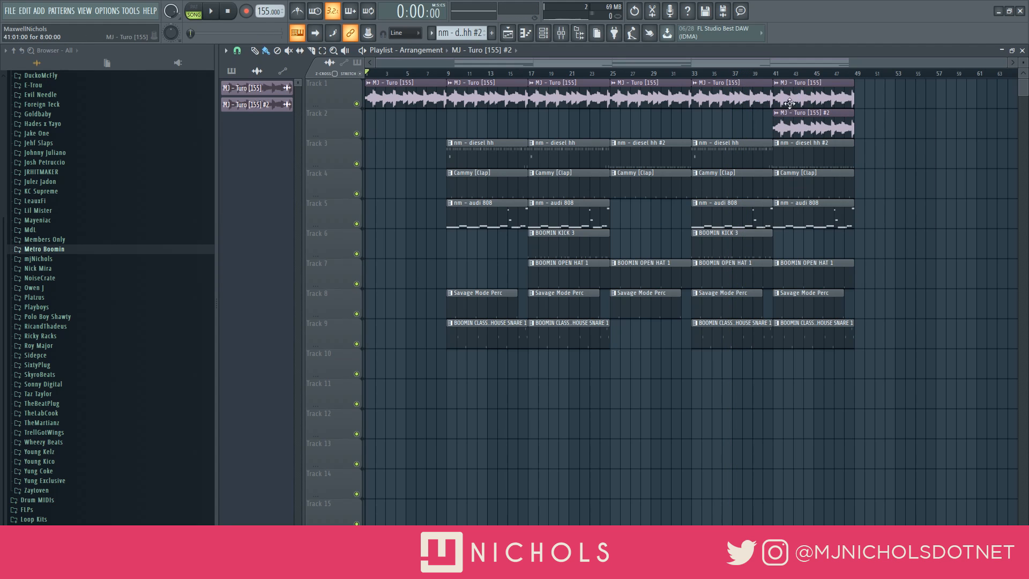
Check the MJ - Turo [155] channel's sampler settings and close them
click(536, 124)
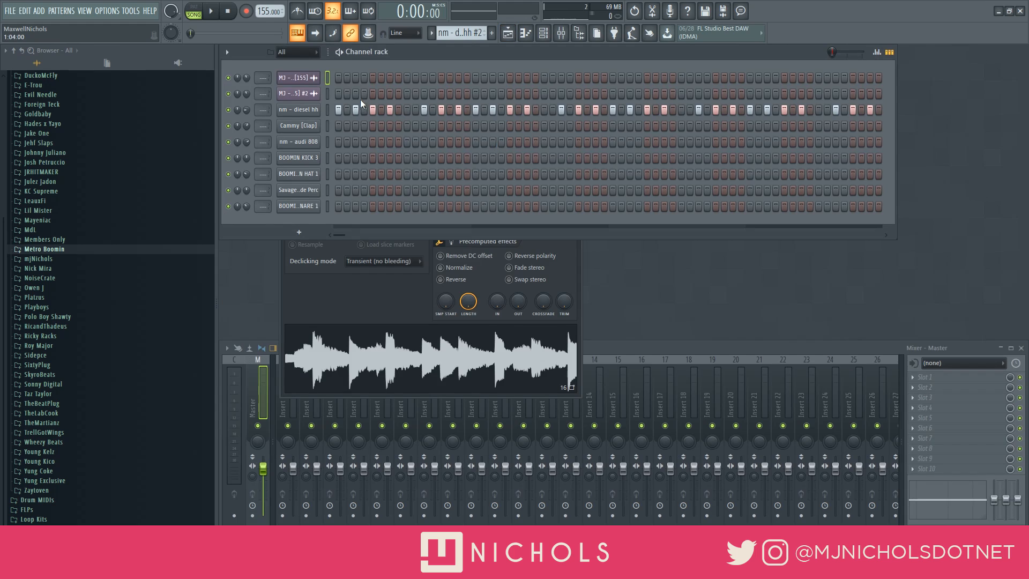
click(580, 251)
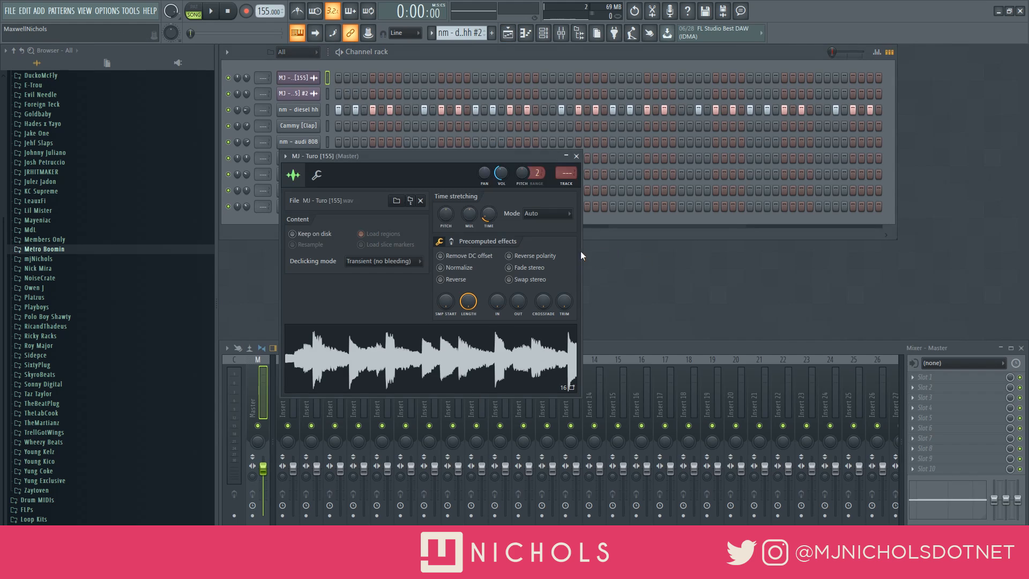
click(576, 156)
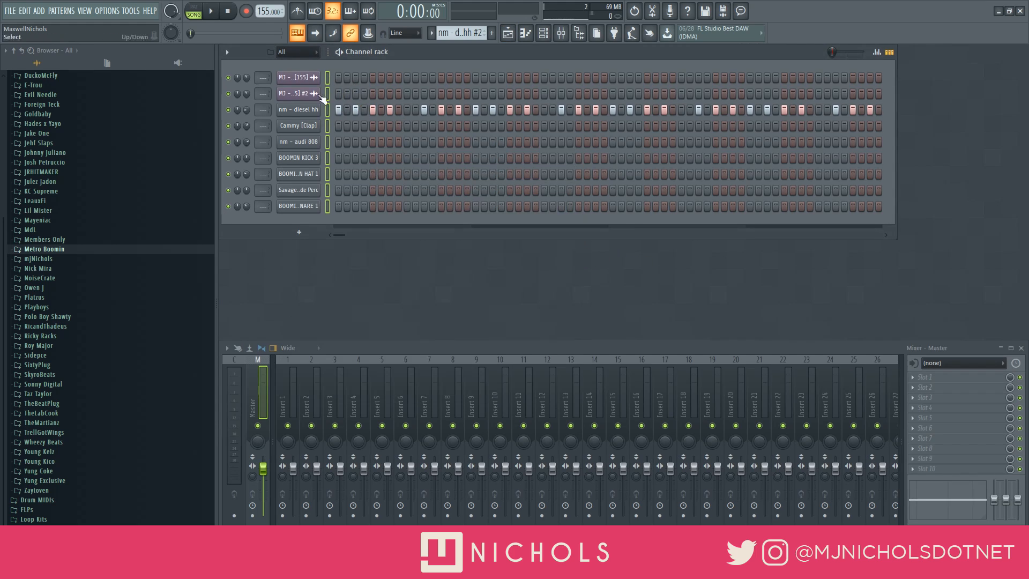
Route all selected channels to consecutive mixer tracks starting from Insert 1
right_click(286, 385)
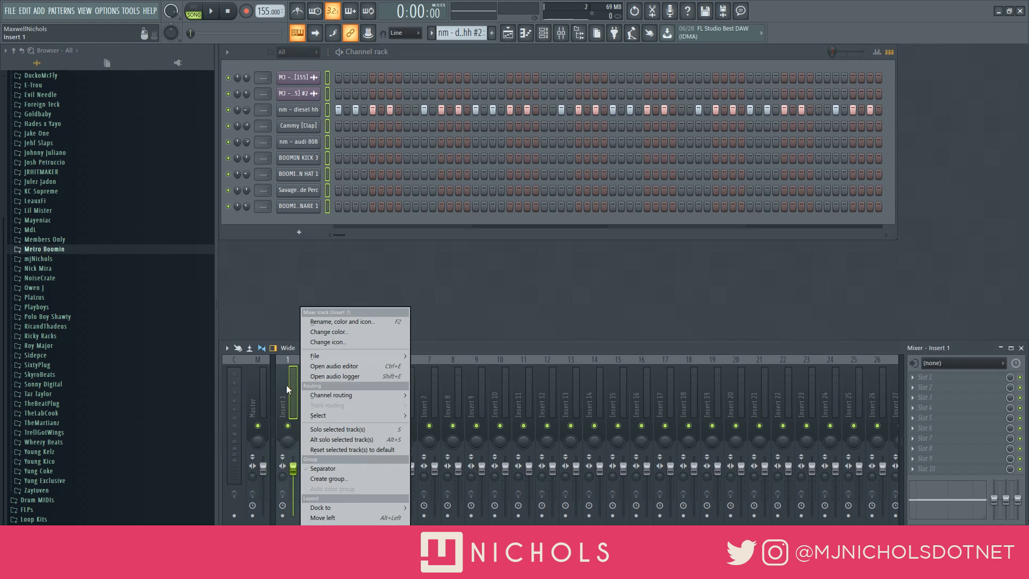
mouse_move(334, 356)
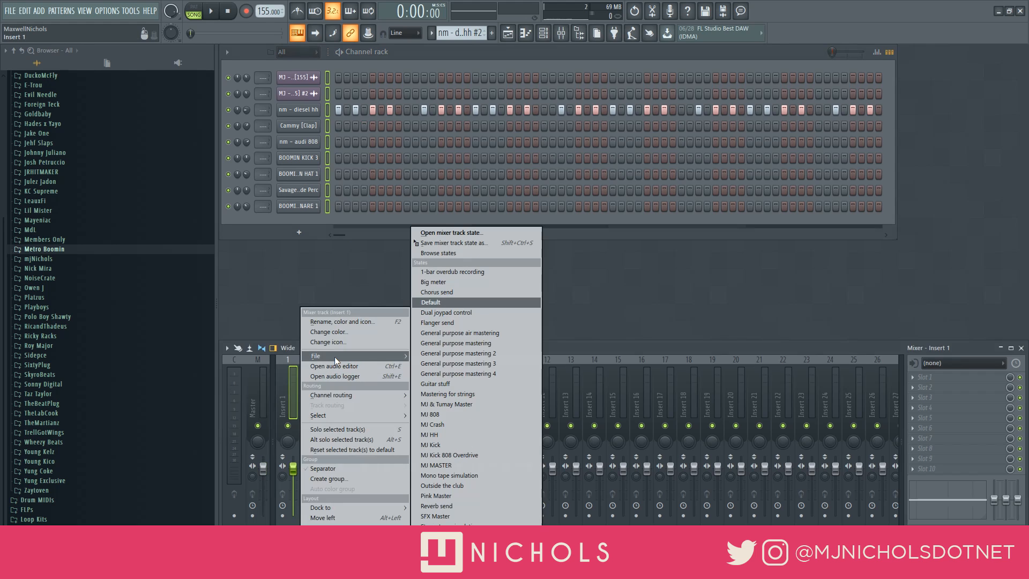
mouse_move(369, 397)
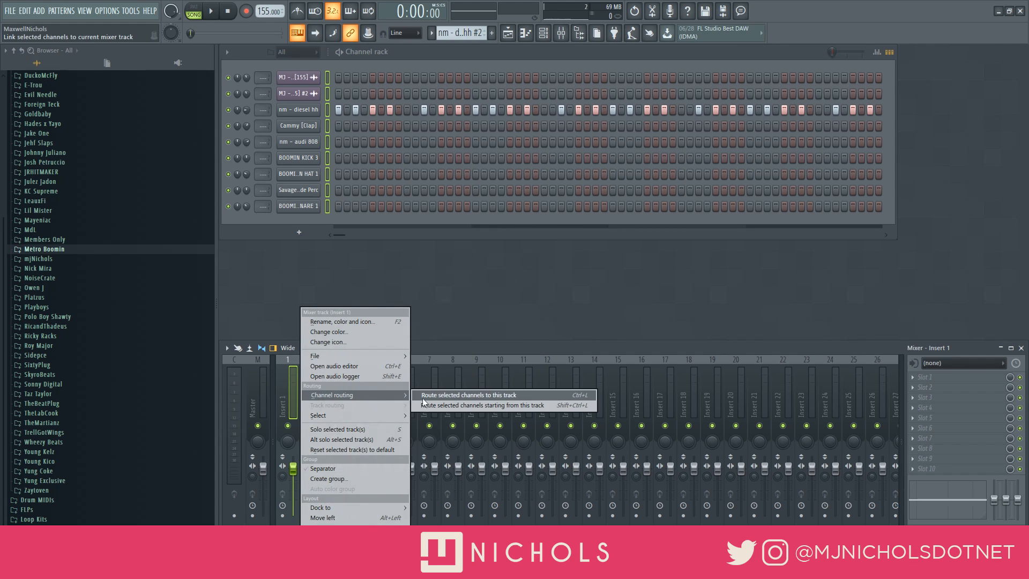
click(449, 407)
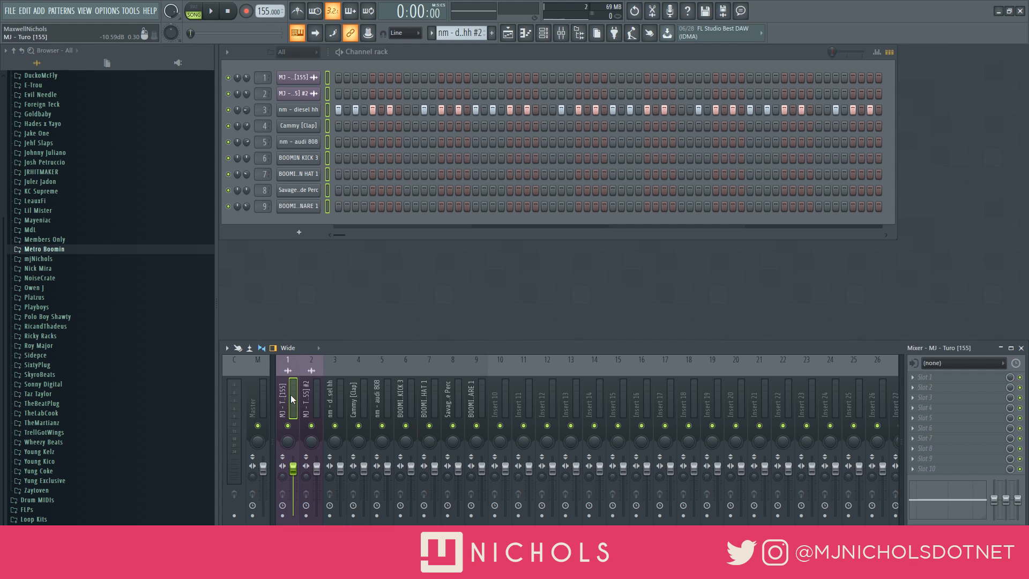
Select bars 17 to 24 in the playlist for looped playback and lower the mixer level of MJ - Turo [155]
key(F5)
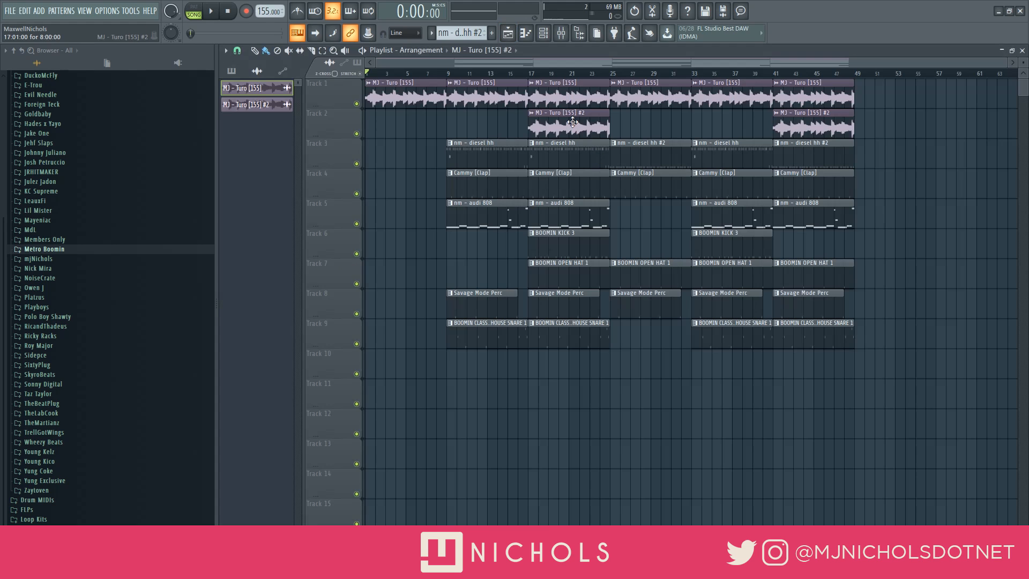
mouse_move(571, 123)
mouse_down()
mouse_move(551, 125)
mouse_move(591, 128)
mouse_up()
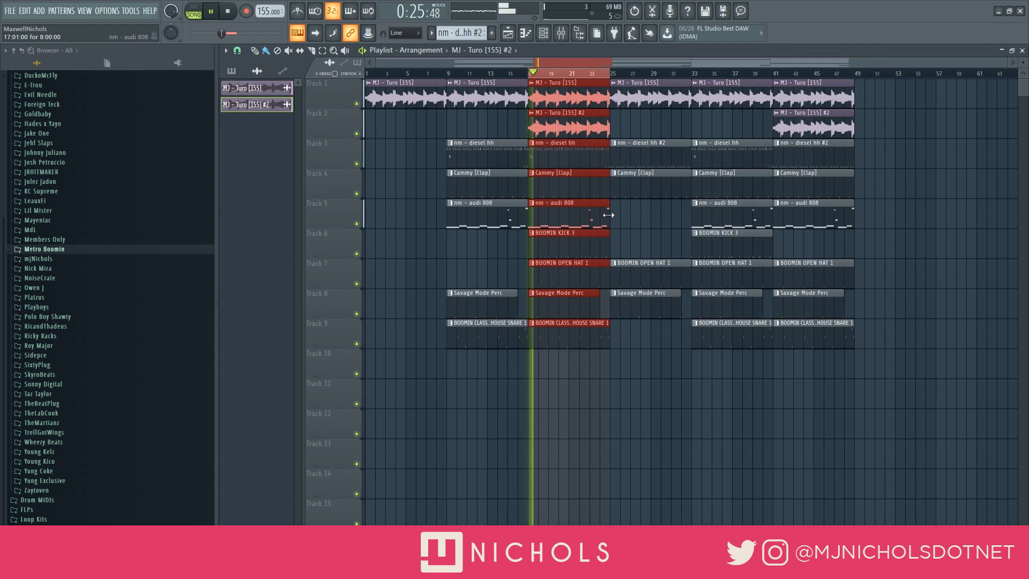
key(F9)
drag(293, 469, 293, 483)
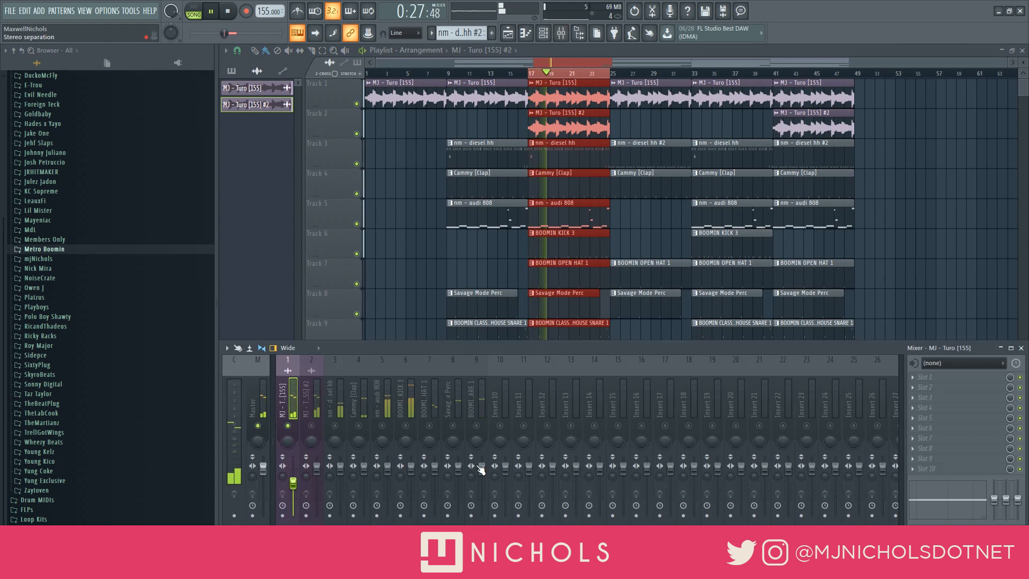
Add Fruity parametric EQ 2 to MJ - Turo [155], cut its lows with a high-pass band 1, and slightly dip bands 5 and 6
click(919, 379)
click(747, 202)
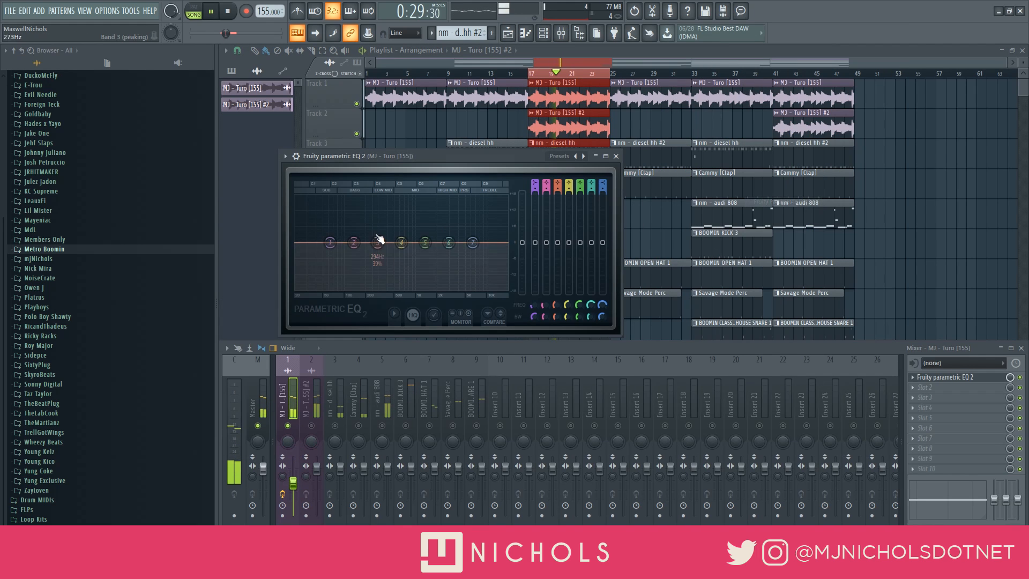
right_click(330, 244)
click(384, 291)
right_click(331, 242)
mouse_move(352, 282)
click(383, 281)
drag(330, 243, 354, 243)
drag(425, 243, 472, 244)
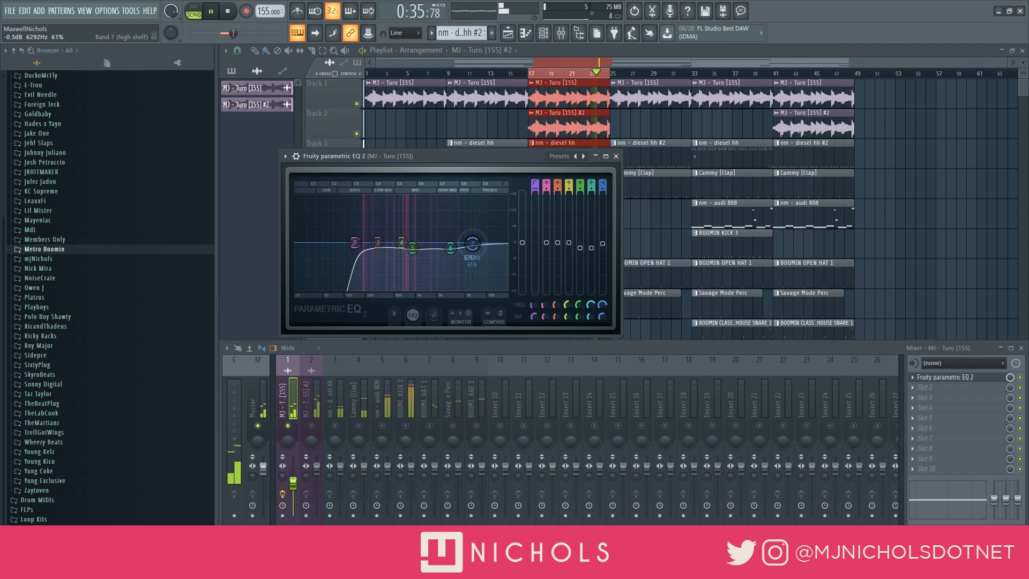
click(616, 156)
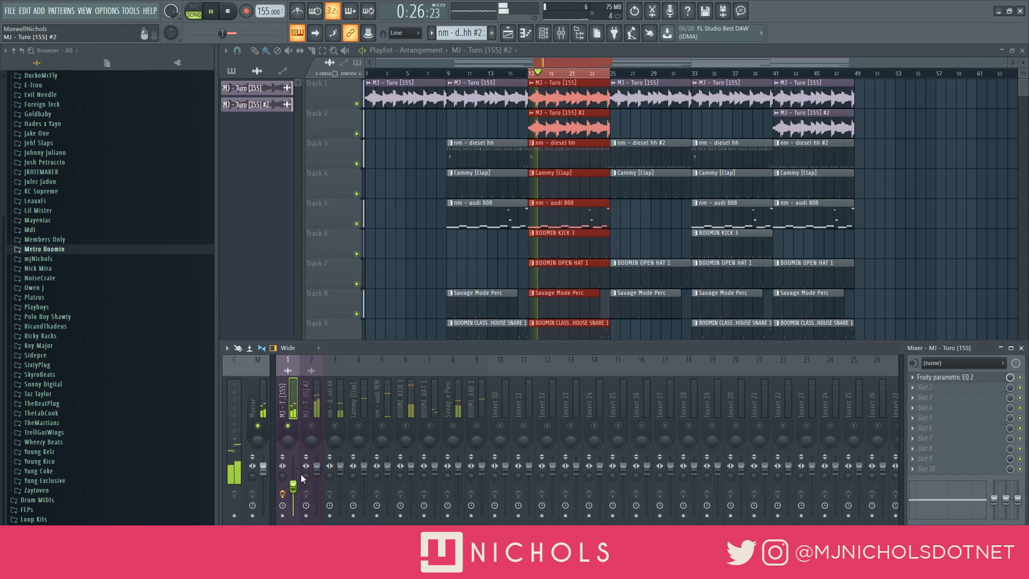
Lower the mixer level of MJ - Turo [155] #2 and raise the time-stretching pitch in its sampler settings
drag(317, 467, 317, 477)
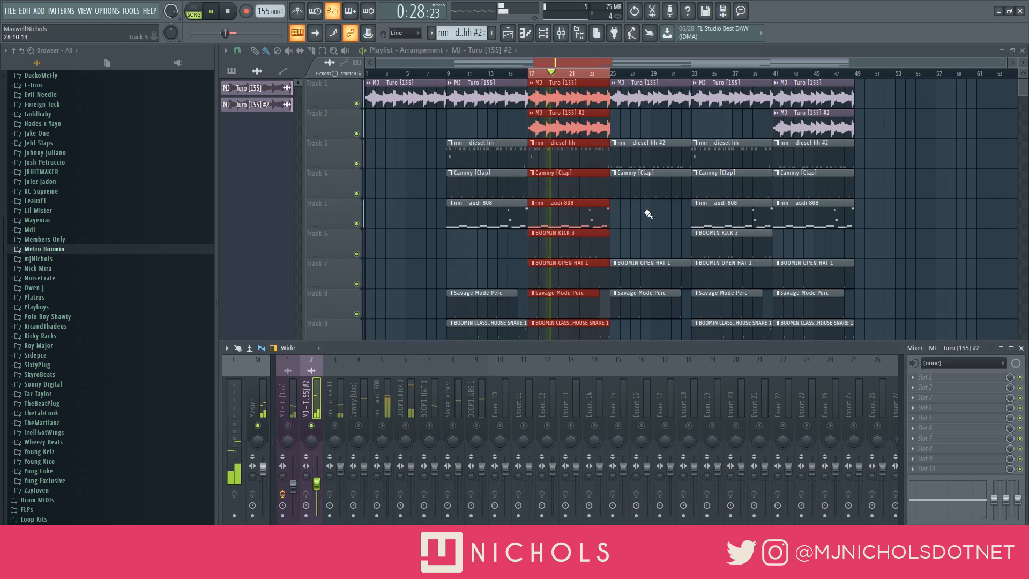
key(F9)
double_click(567, 126)
click(576, 156)
double_click(546, 123)
drag(445, 213, 445, 193)
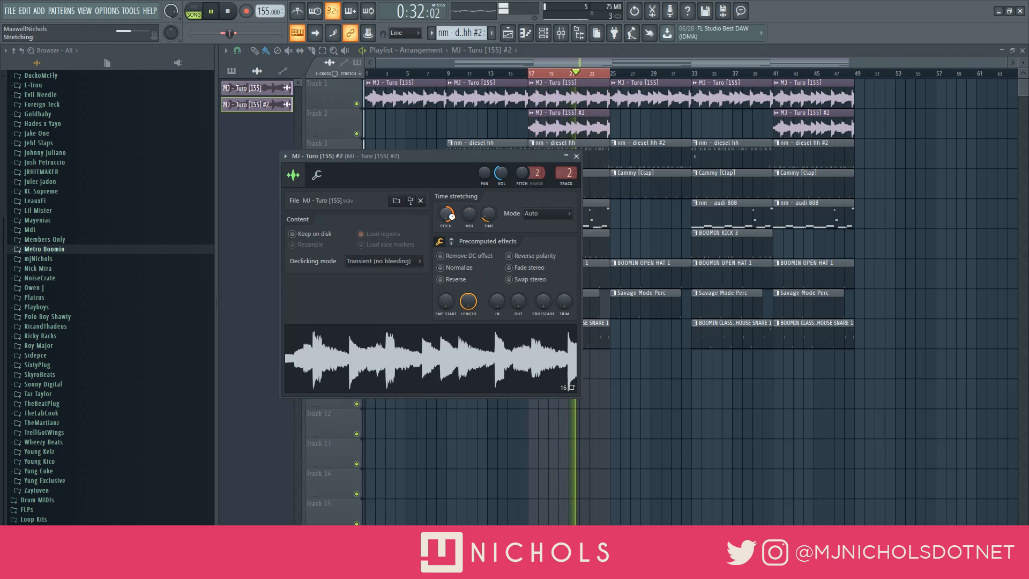
click(576, 156)
Solo MJ - Turo [155] #2 in the mixer and lower its level further
key(F9)
right_click(290, 426)
right_click(311, 426)
drag(317, 483, 317, 496)
Add Fruity parametric EQ 2 to MJ - Turo [155] #2, using a high-pass band 1 and low-pass band 6 to isolate the mids
click(935, 376)
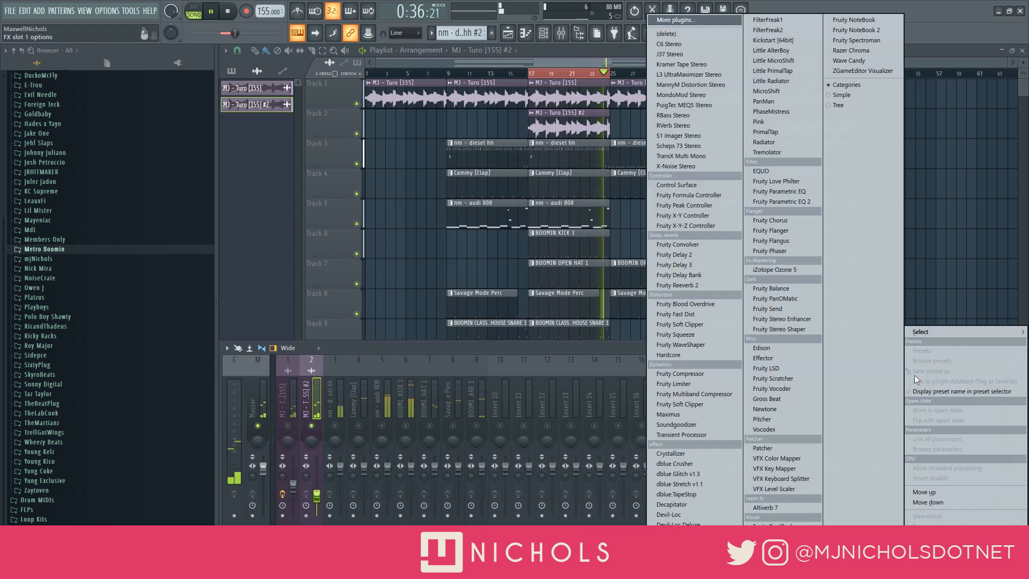
click(772, 197)
right_click(357, 270)
mouse_move(367, 299)
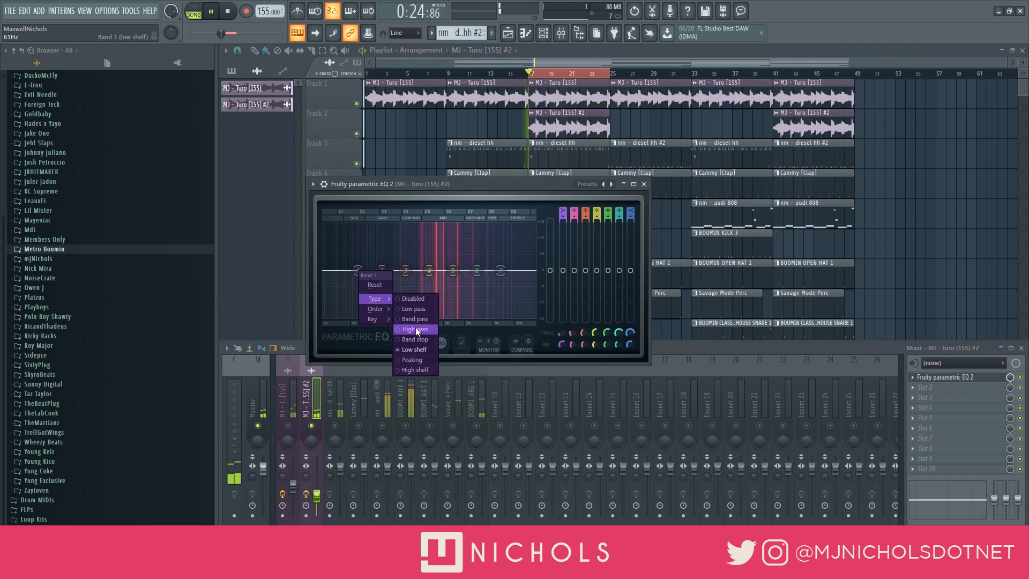
click(413, 319)
right_click(357, 270)
click(407, 319)
drag(358, 270, 448, 279)
right_click(476, 270)
mouse_move(492, 299)
click(533, 309)
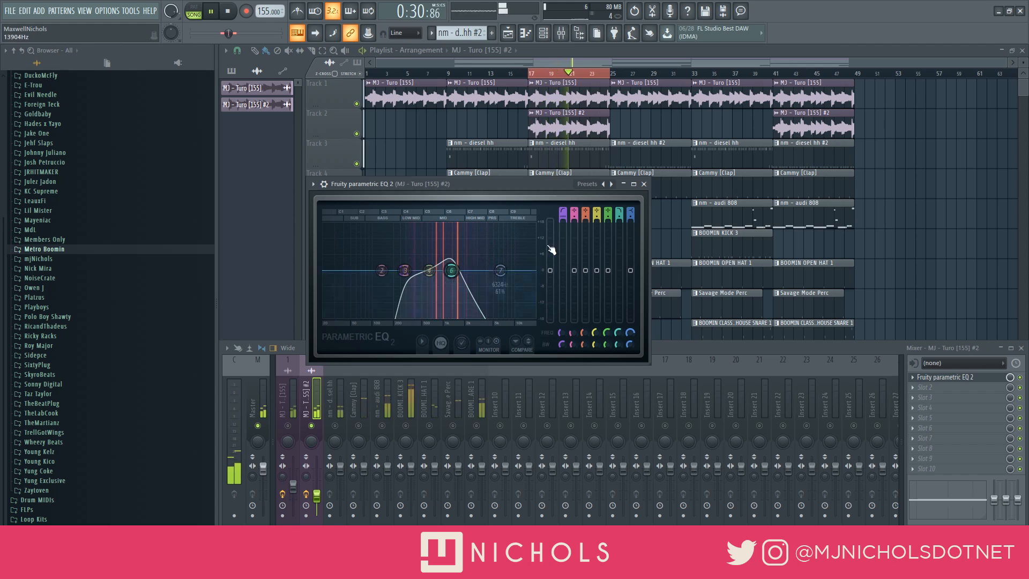
click(644, 184)
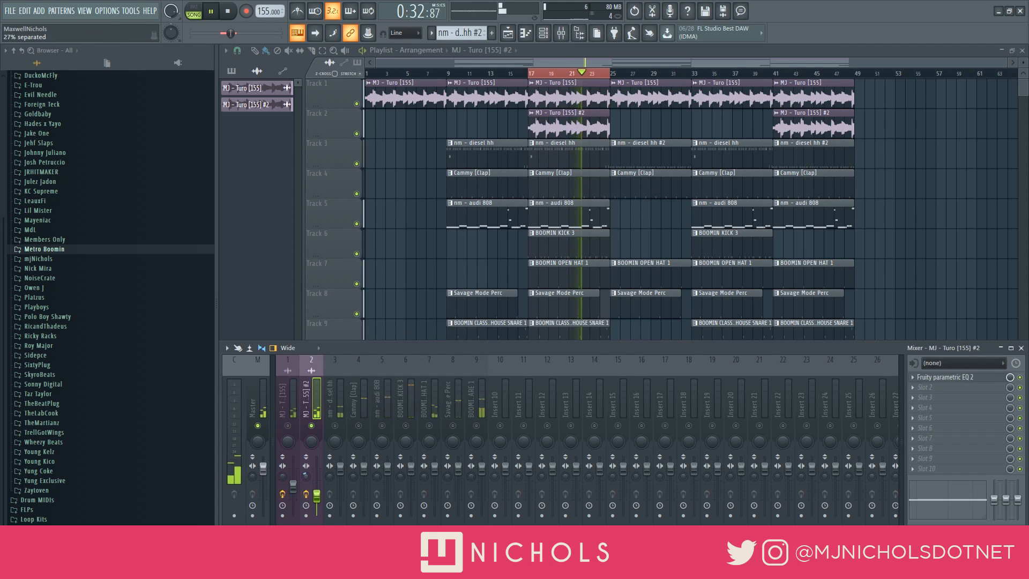
Set the stereo separation of MJ - Turo [155] #2 to about 27% separated and audition the loop section
key(space)
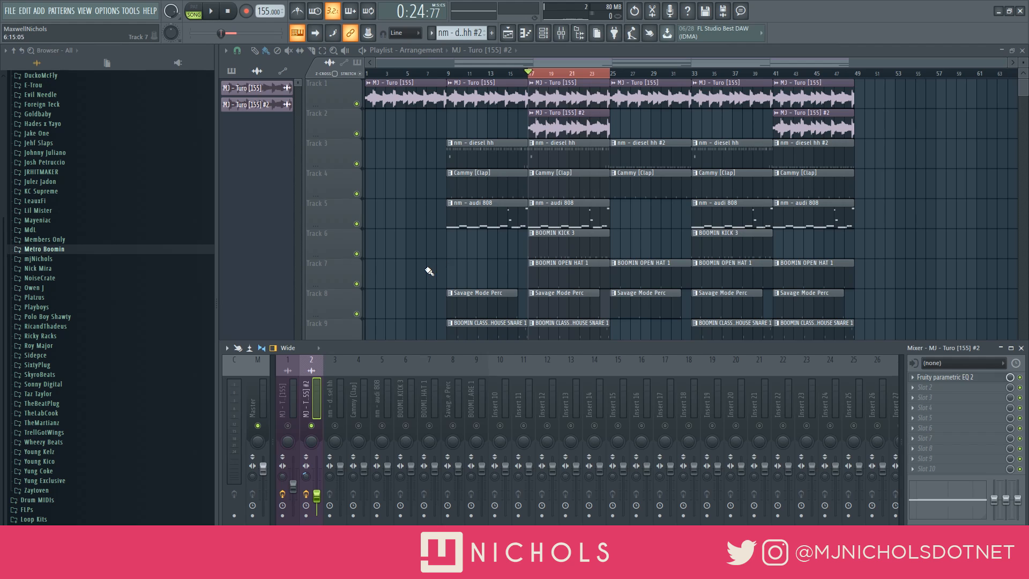
key(space)
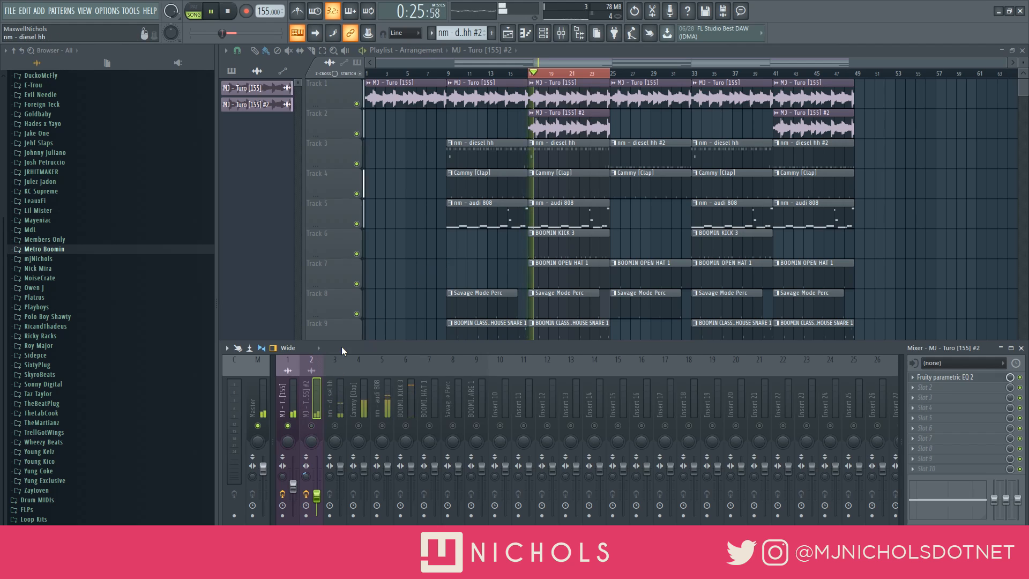
key(space)
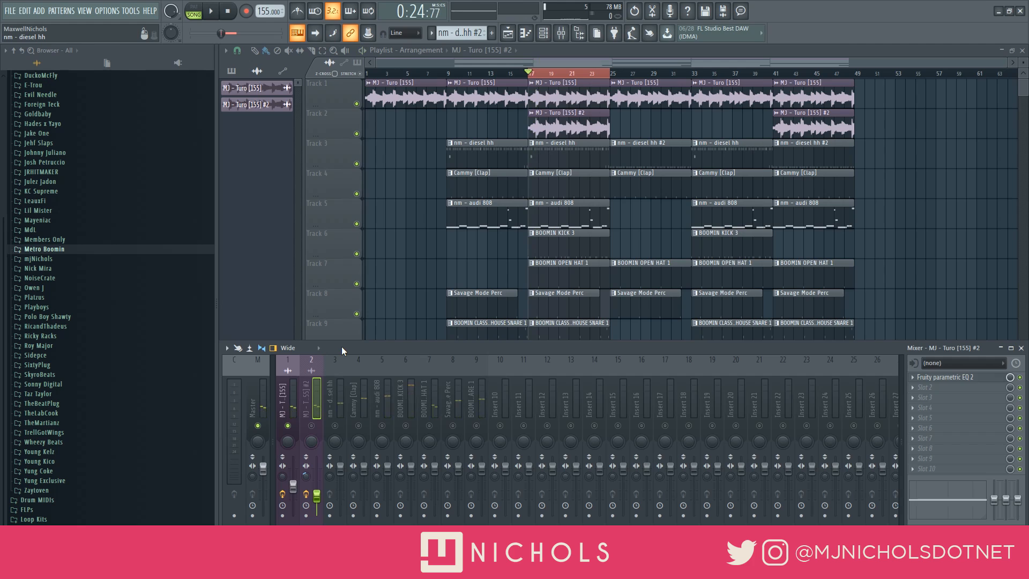
right_click(311, 426)
drag(306, 476, 306, 467)
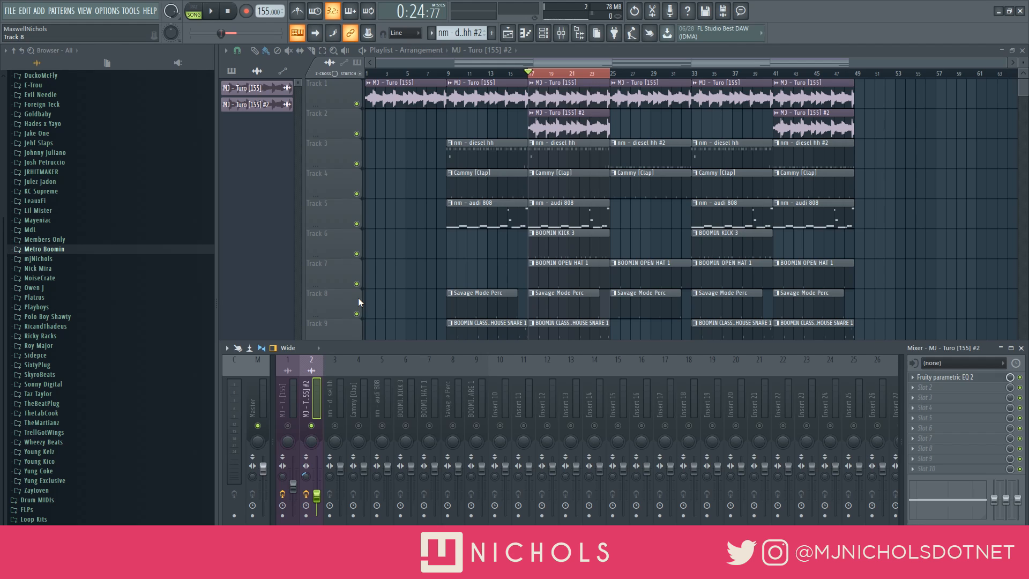
key(space)
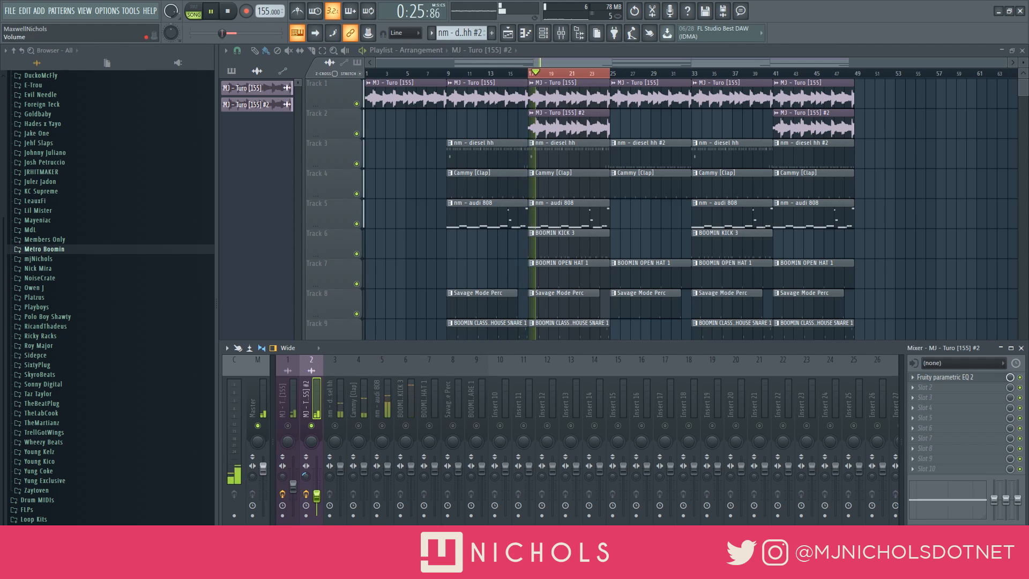
key(space)
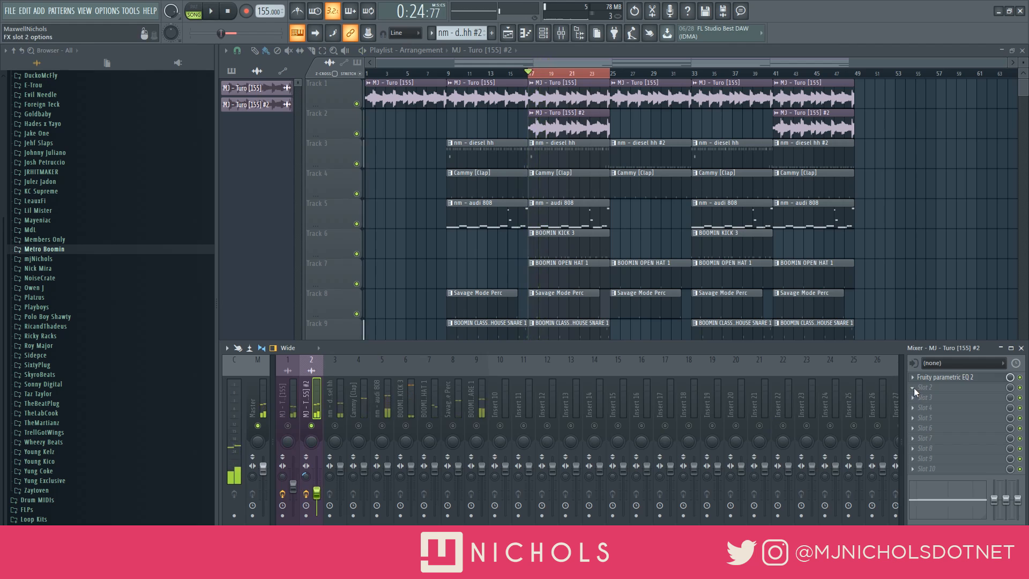
Add Fruity delay 2 with ping-pong feedback to MJ - Turo [155] #2 and resume playback
click(914, 387)
click(712, 256)
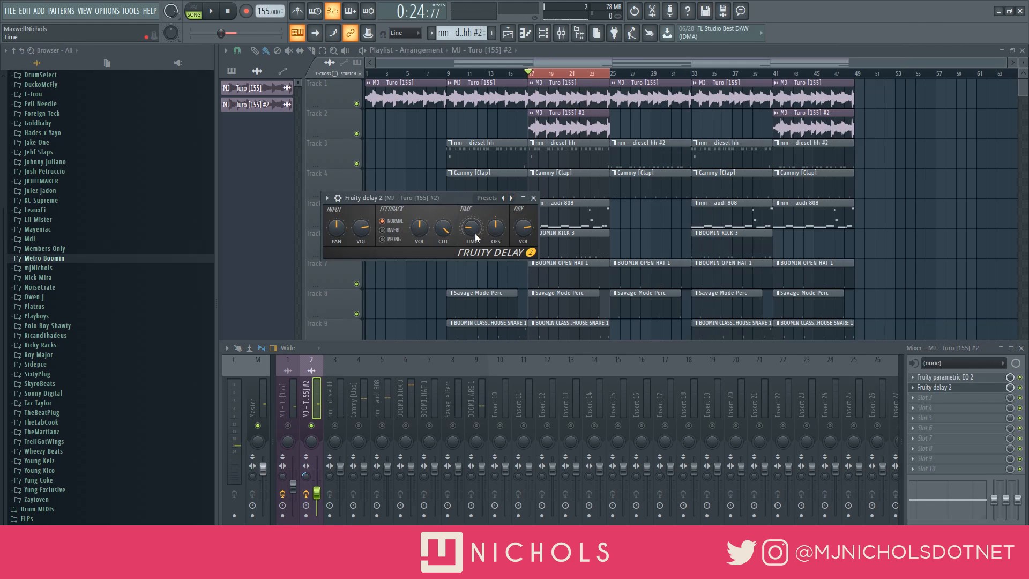
click(388, 239)
click(534, 199)
key(space)
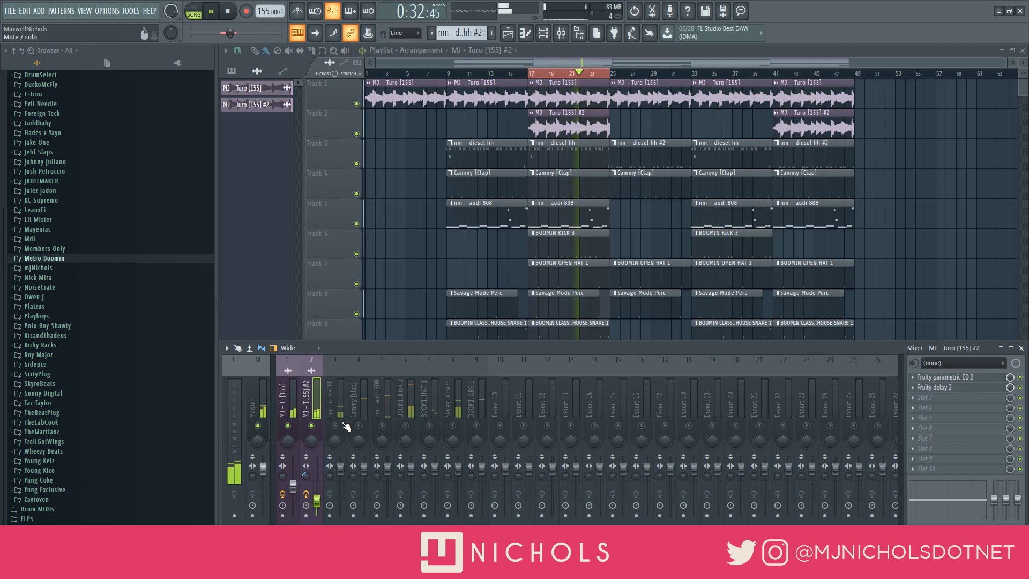
Lower the mixer levels of nm - diesel hh and Cammy [Clap], and boost the clap's high EQ band
drag(339, 467, 340, 481)
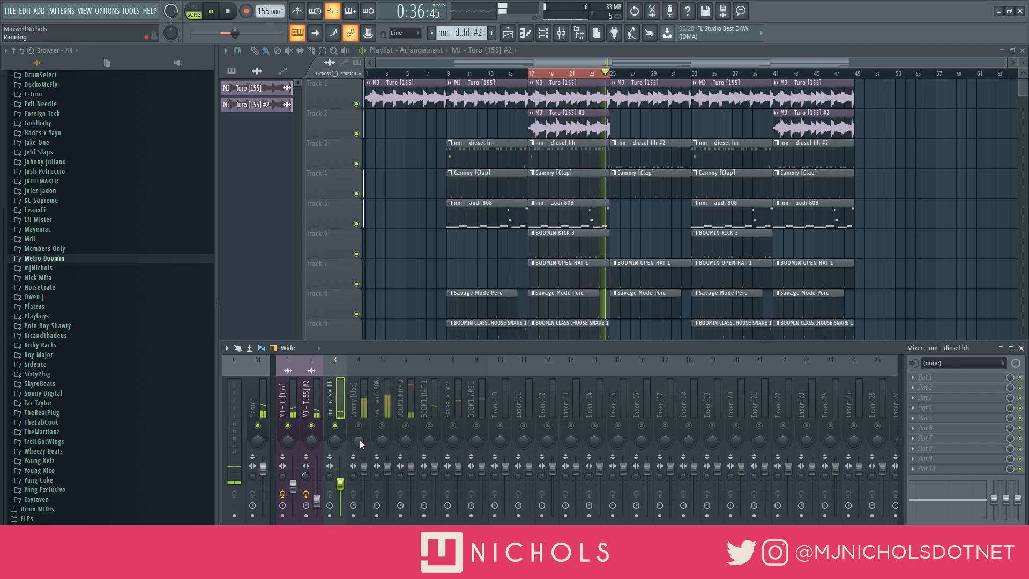
mouse_move(364, 466)
mouse_down()
mouse_move(363, 477)
mouse_move(354, 467)
mouse_move(364, 481)
mouse_up()
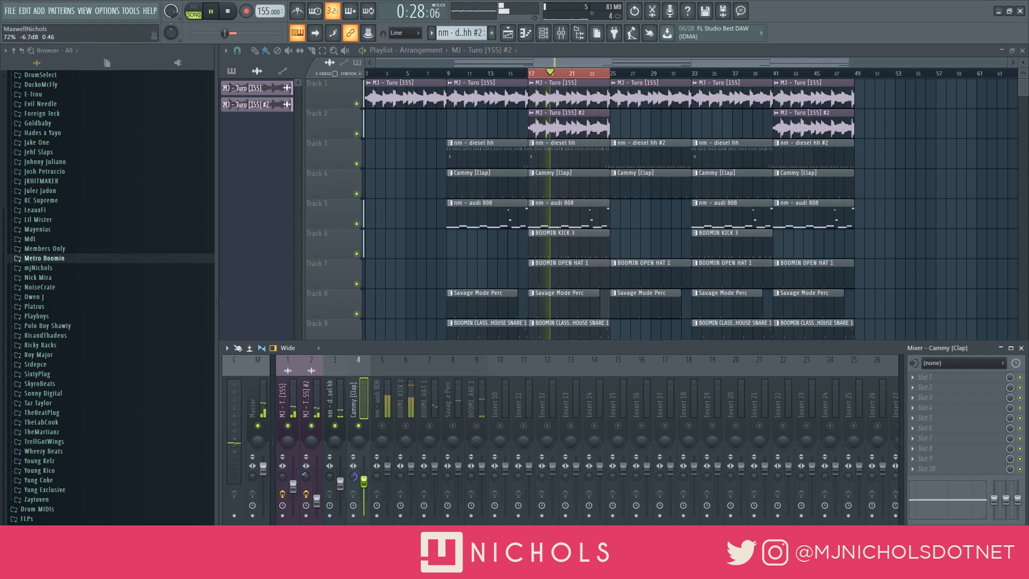
drag(1021, 502, 1020, 497)
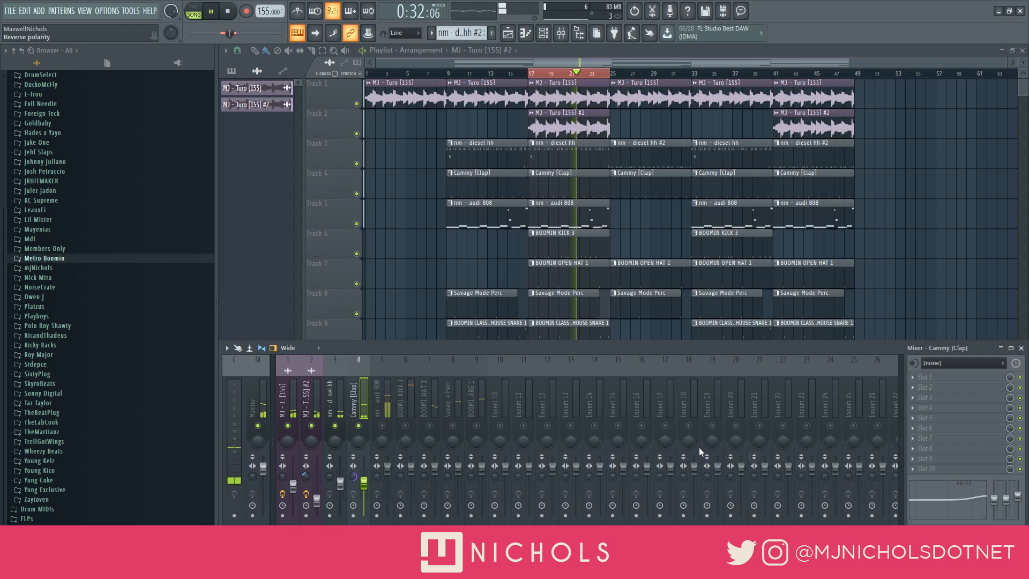
Lower the mixer level of nm - audi 808 and add RBass Stereo to its first effect slot
drag(387, 466, 388, 492)
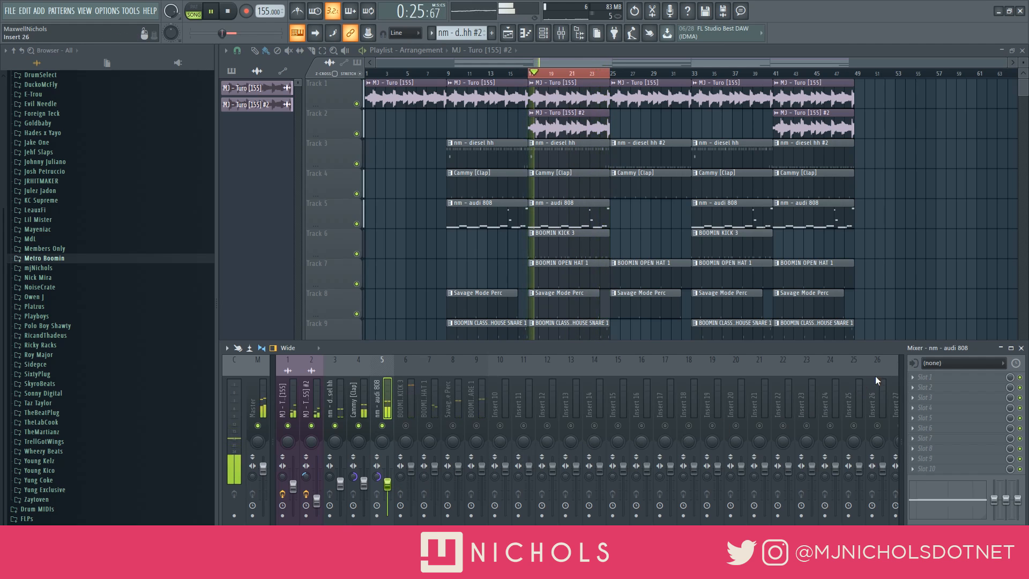
click(913, 377)
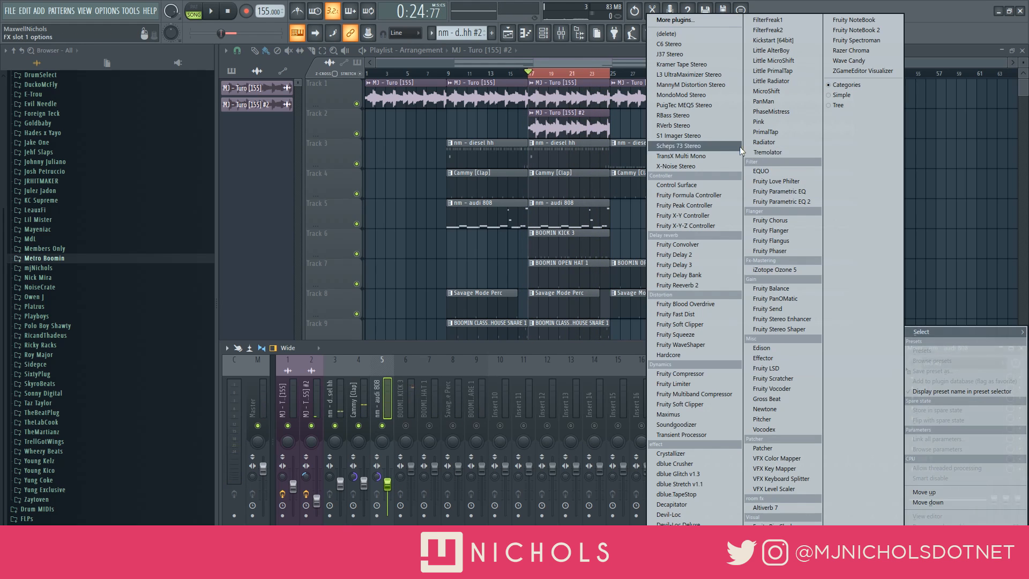
click(696, 115)
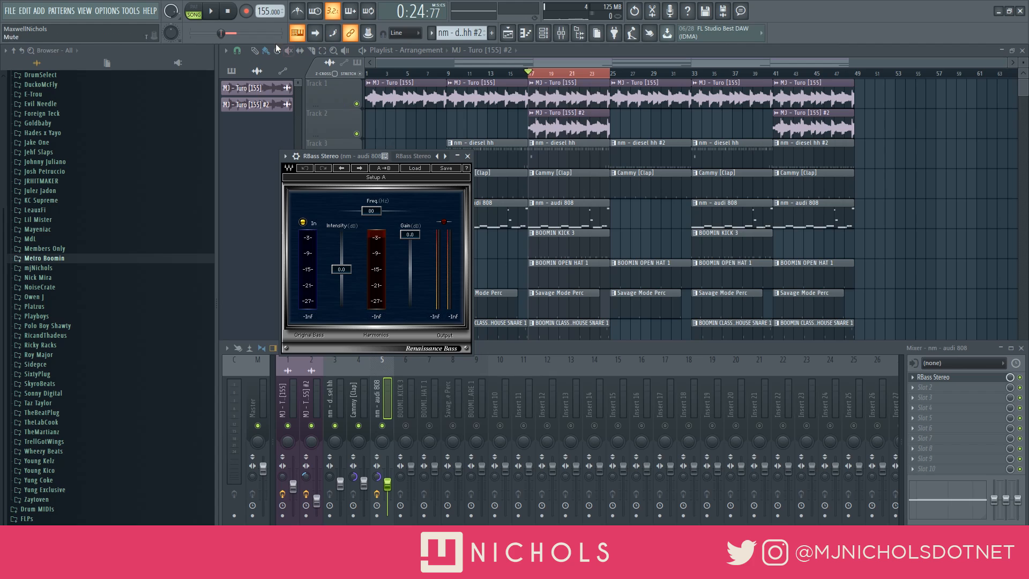
Load the Big Bottoms preset in the 808's RBass Stereo, then set its frequency to 50 Hz and intensity to 0.7 dB
click(213, 10)
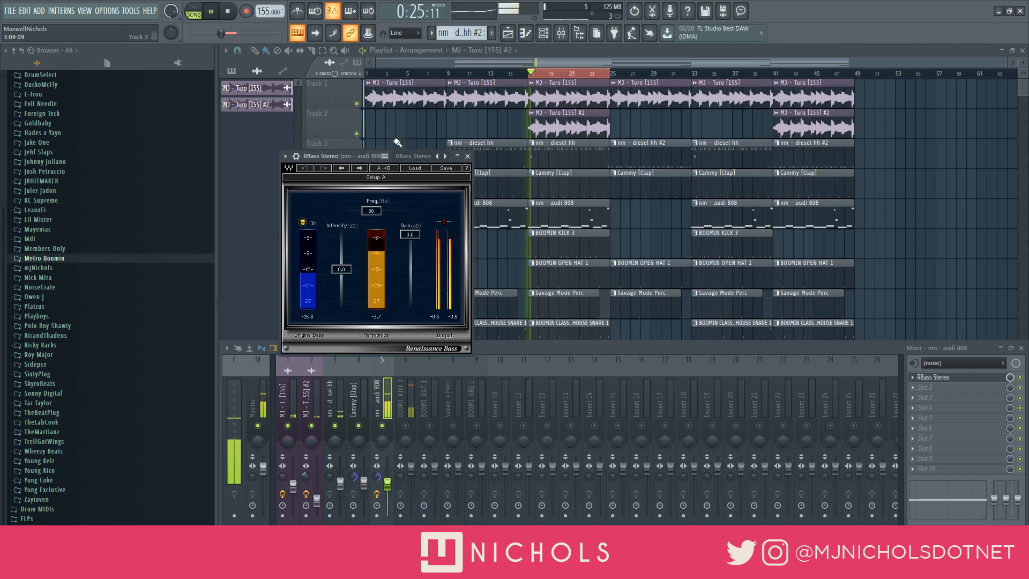
click(415, 168)
click(460, 242)
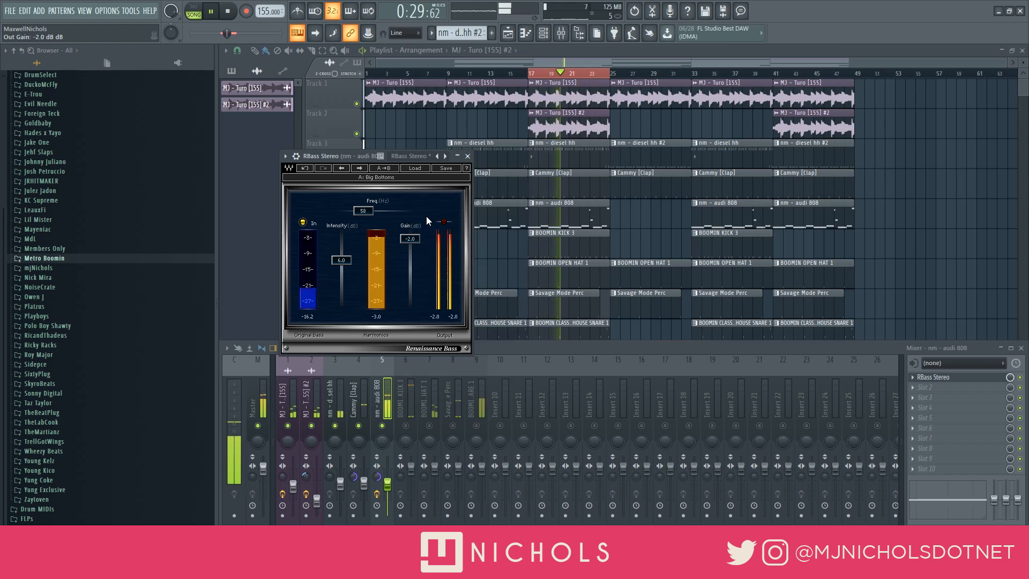
click(213, 12)
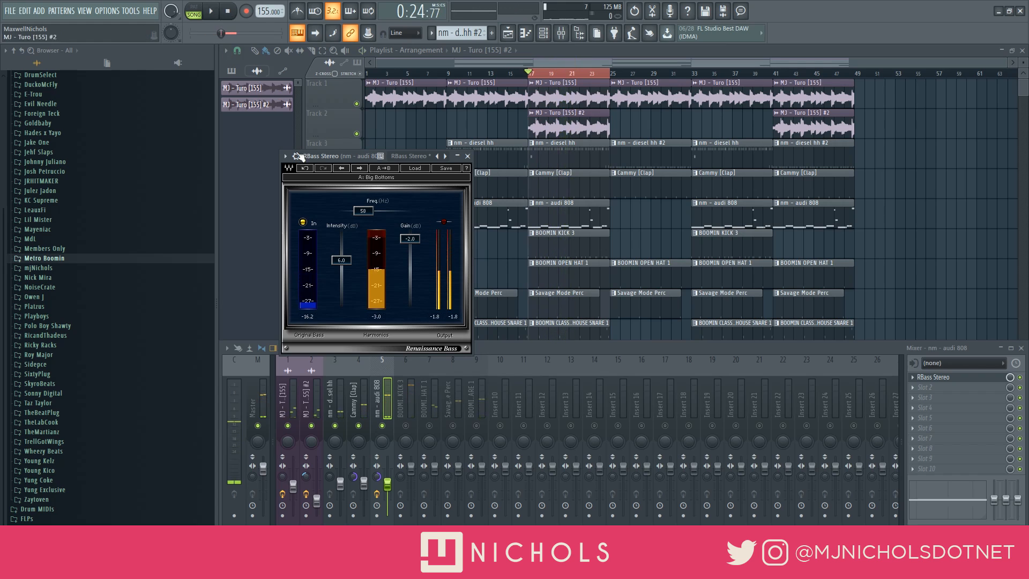
drag(364, 212, 364, 220)
drag(344, 255, 342, 268)
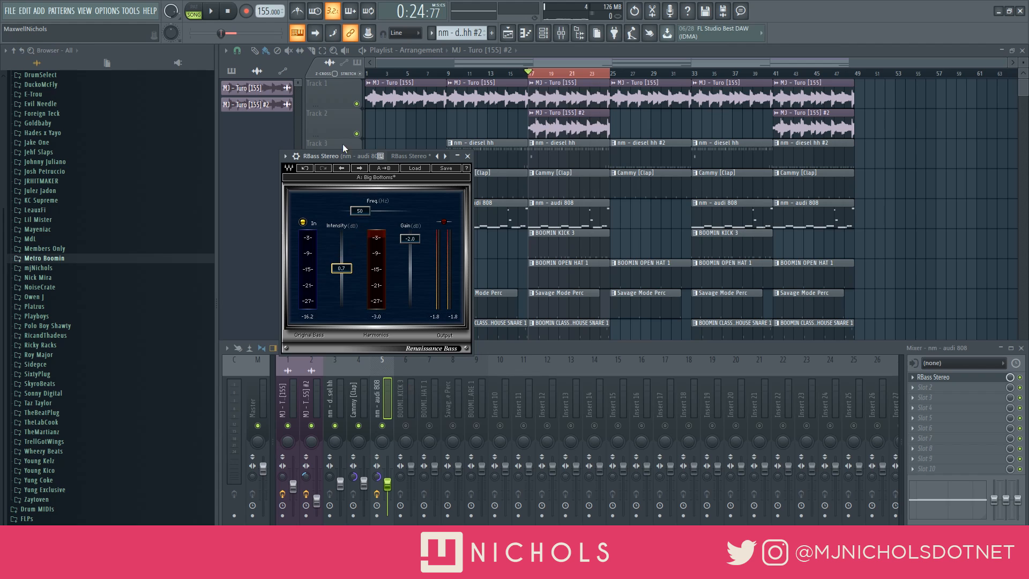
key(space)
click(467, 156)
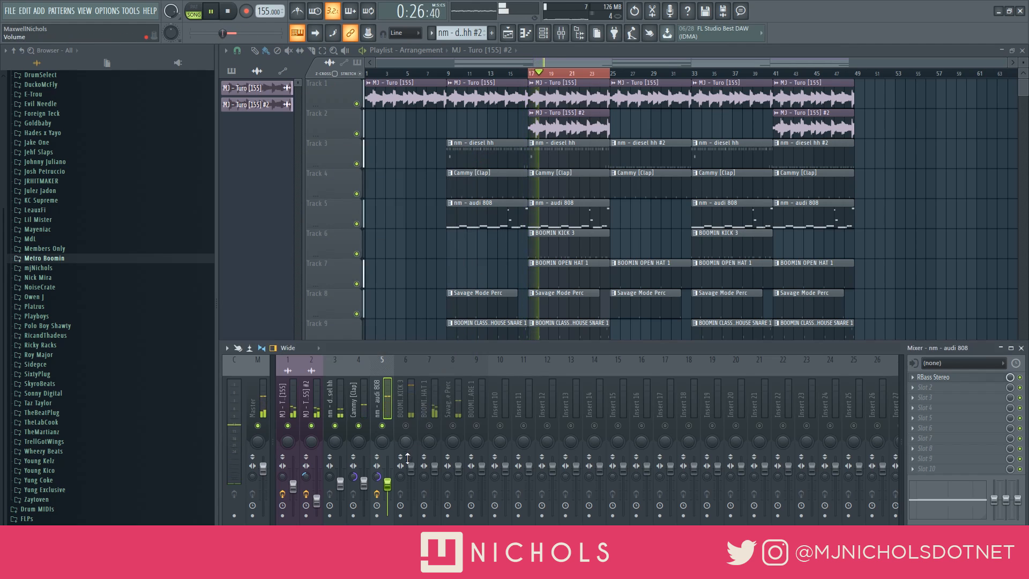
Lower the mixer level of BOOMIN KICK 3, then unmute and lower the open hat, Savage Mode Perc and snare
click(235, 13)
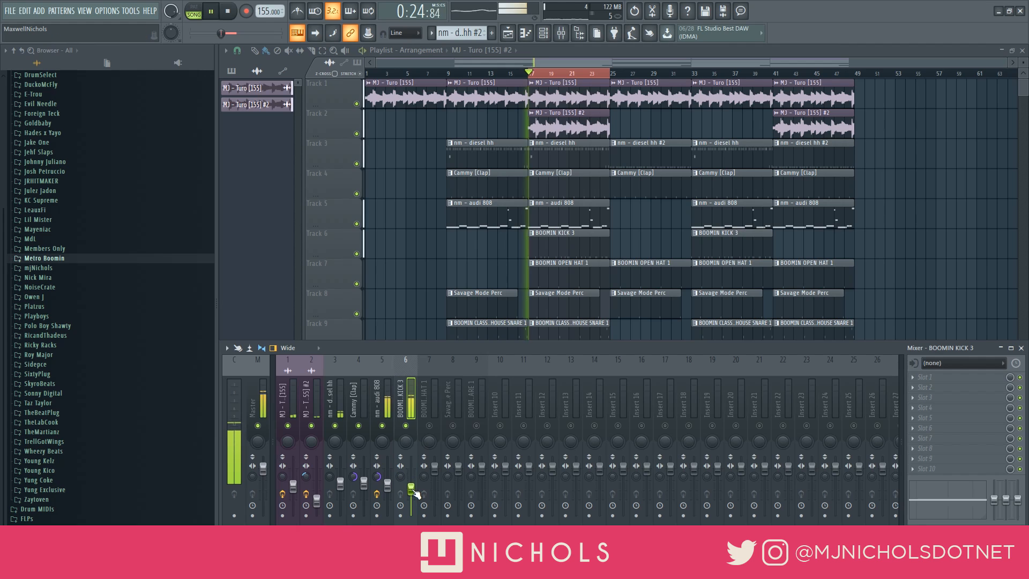
drag(400, 476, 400, 450)
drag(411, 488, 488, 494)
click(429, 426)
click(452, 426)
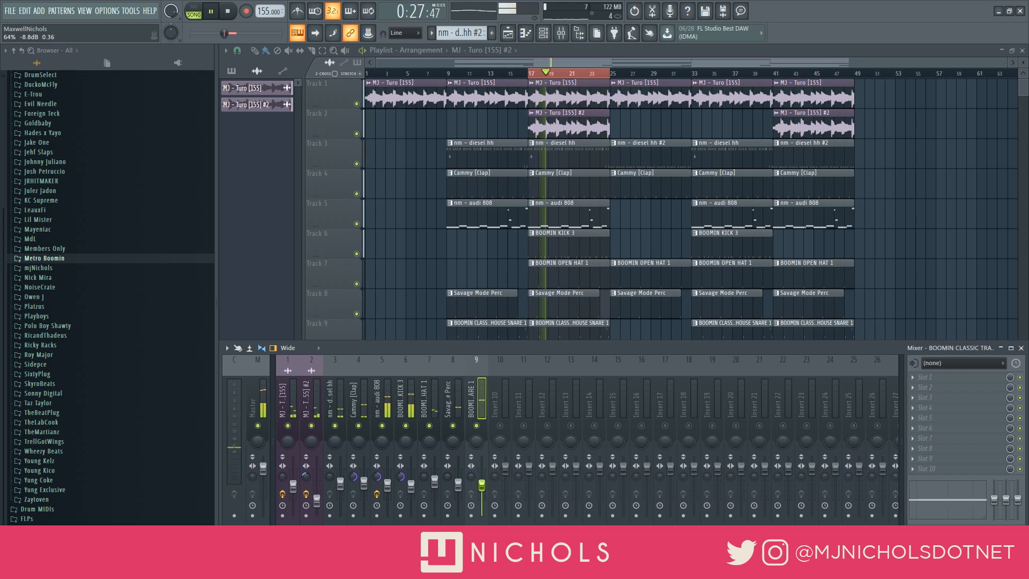
Add Fruity parametric EQ 2 to the BOOMIN CLASSIC TRAP HOUSE SNARE 1 channel, change band 1's type and order, and raise its frequency
click(924, 376)
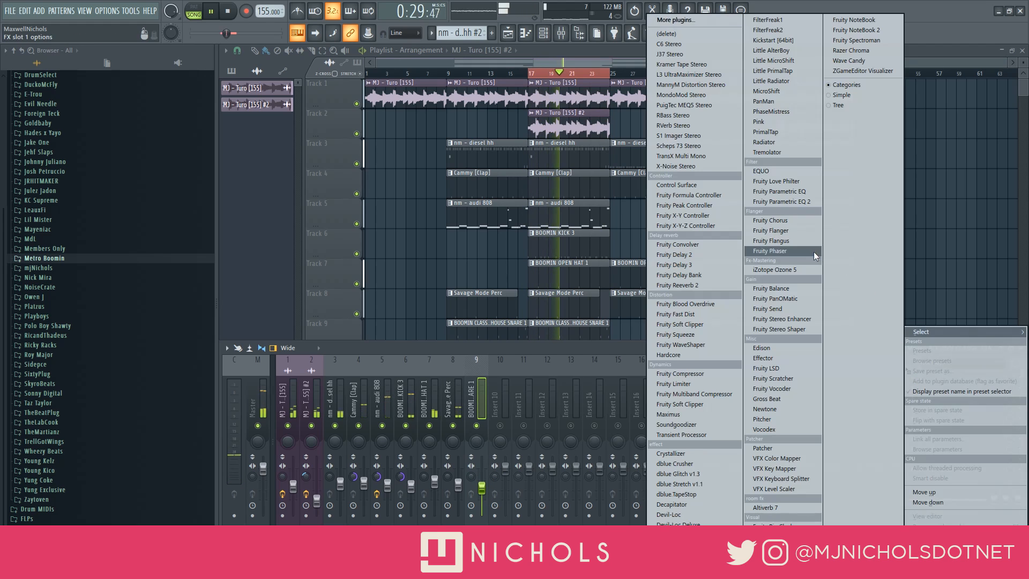
click(805, 202)
right_click(330, 242)
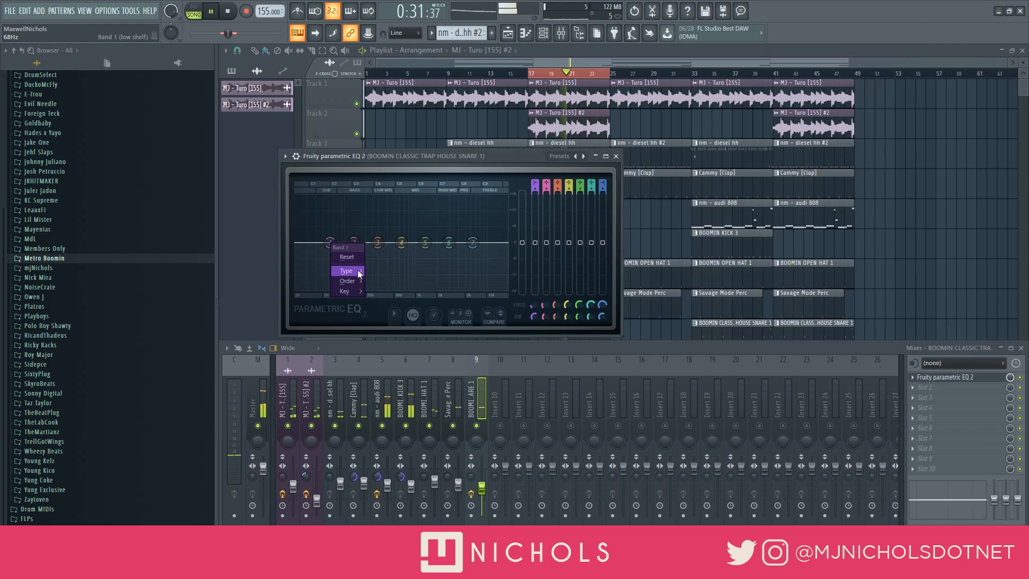
mouse_move(351, 270)
click(387, 301)
right_click(327, 244)
click(382, 280)
drag(330, 243, 349, 243)
click(616, 156)
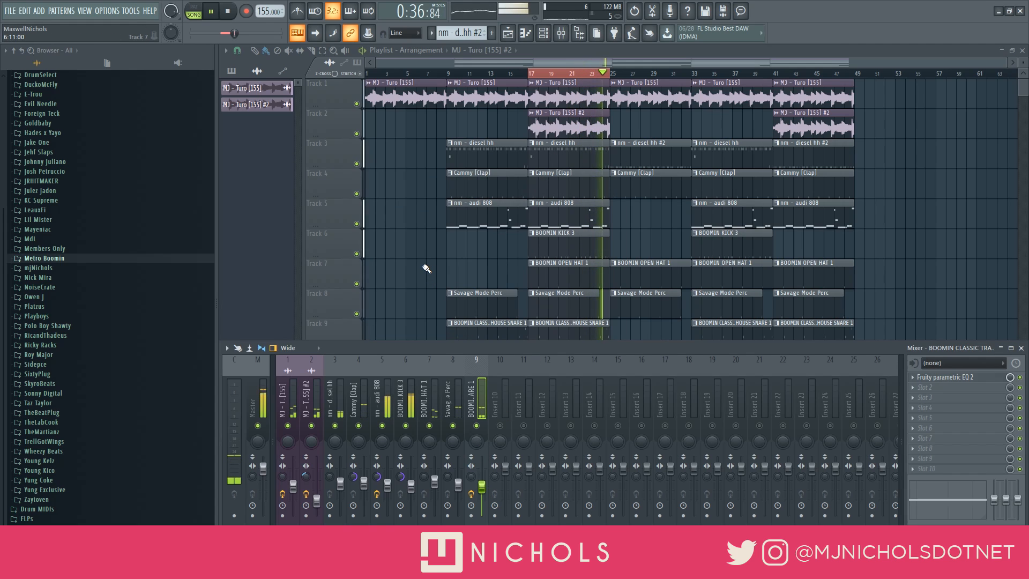
Stop playback and select the Master mixer track
key(space)
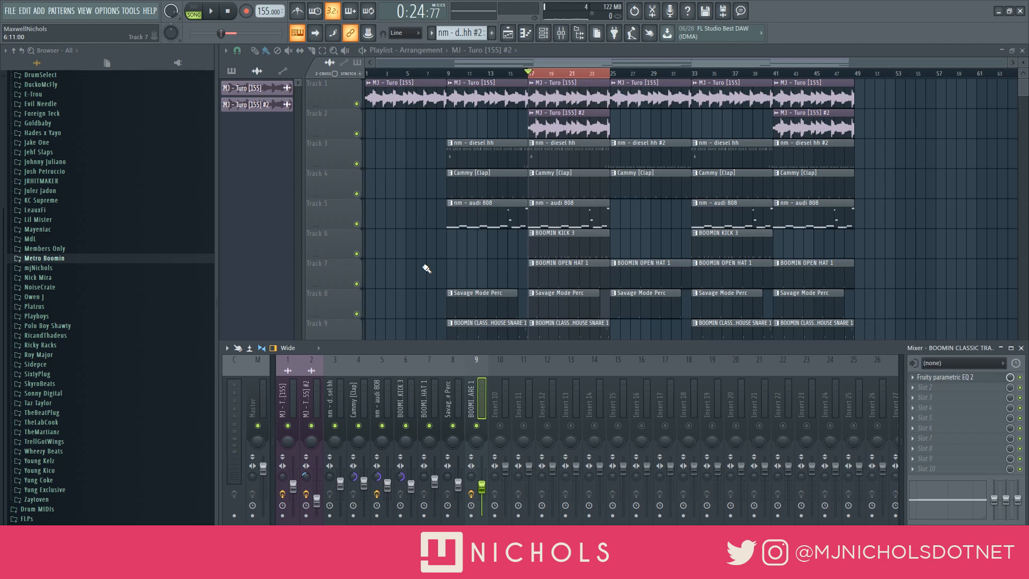
click(331, 399)
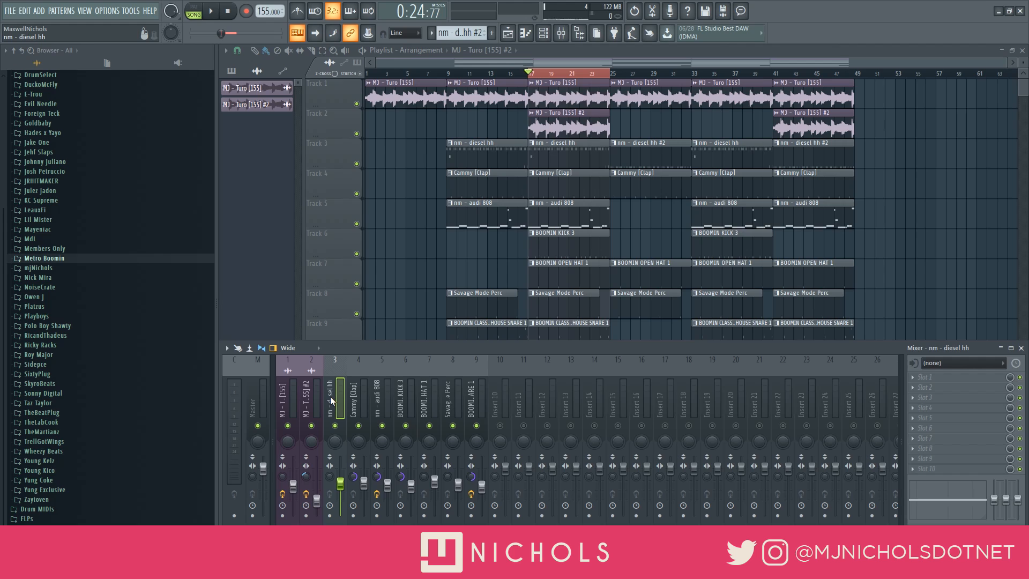
click(257, 399)
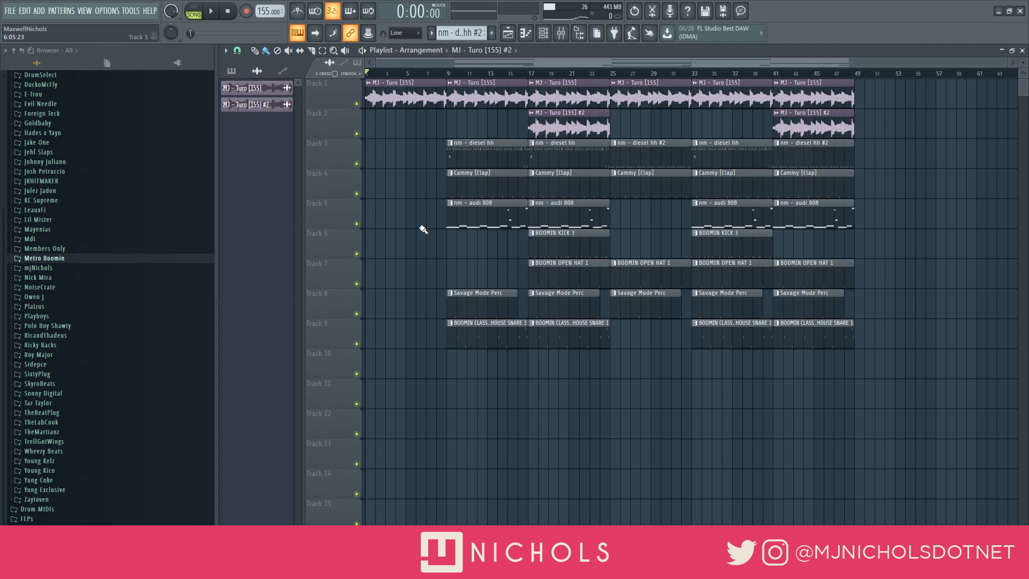
Play the arrangement from bar 17 and slightly lower the mixer level of MJ - Turo [155], then stop playback
click(535, 75)
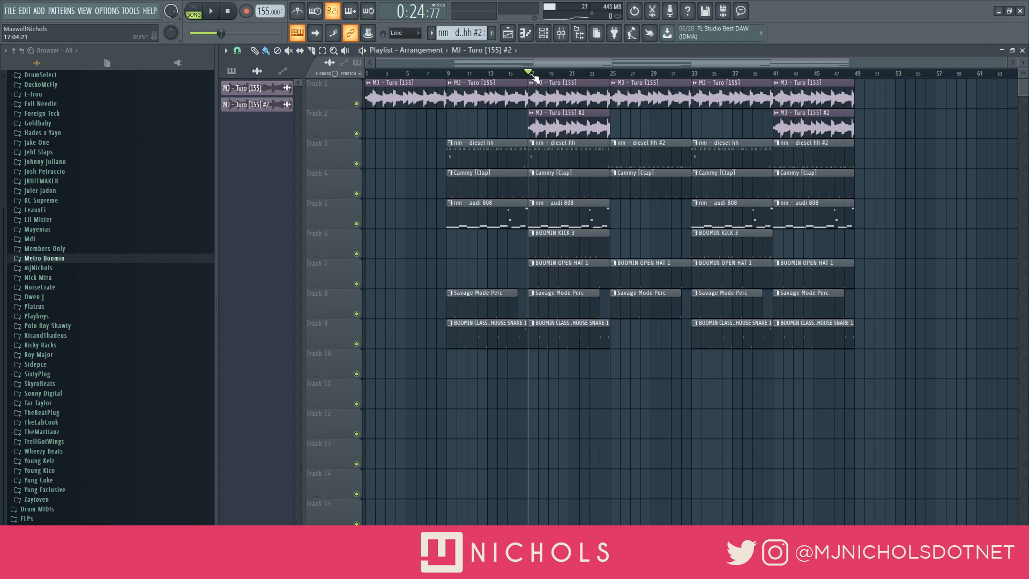
key(space)
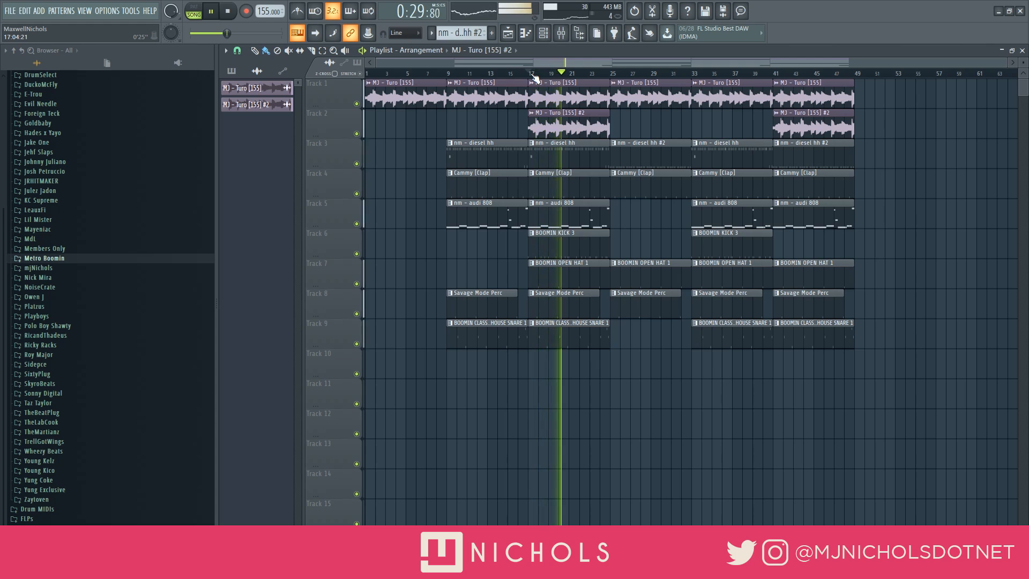
key(F9)
click(291, 398)
drag(294, 486, 294, 490)
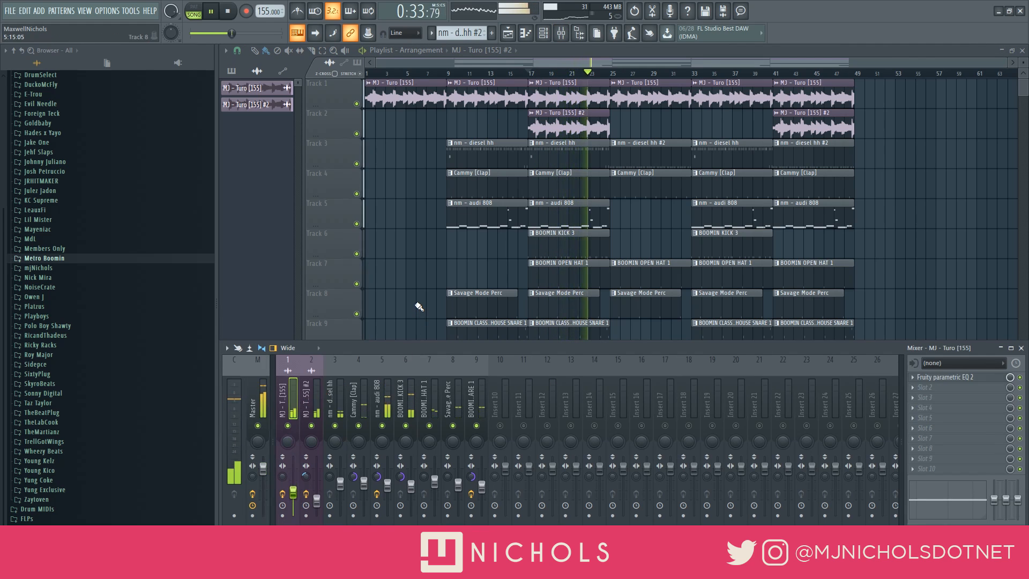
key(F9)
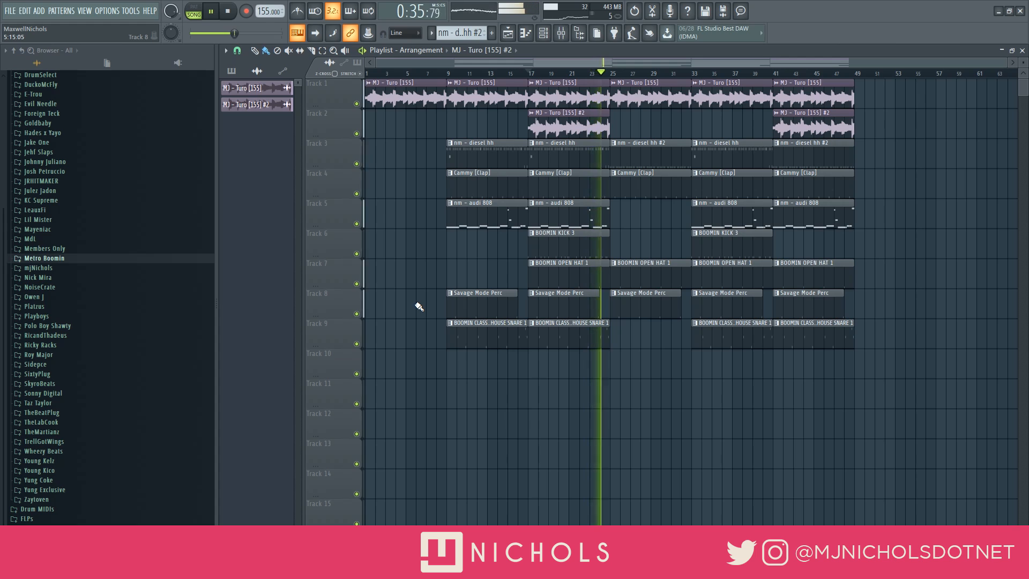
key(space)
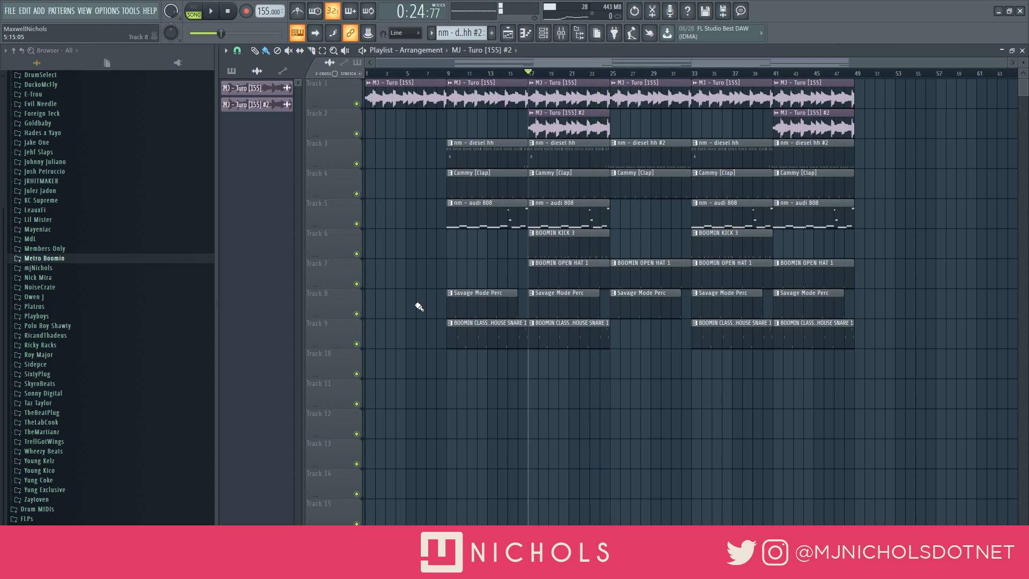
Move along the arrangement from its start and listen to it from bar 9
drag(440, 72, 354, 70)
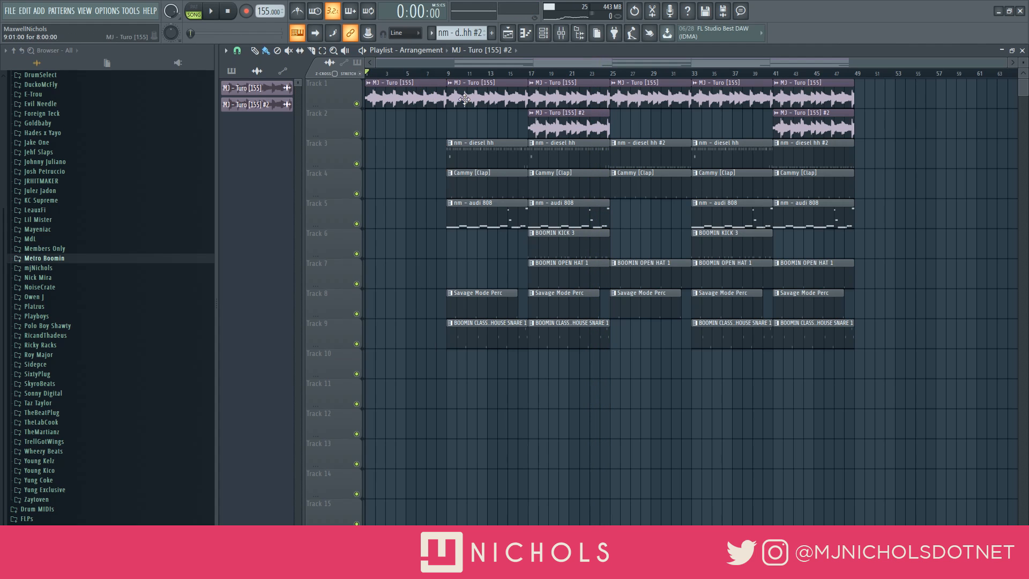
drag(462, 80, 860, 76)
mouse_move(455, 77)
mouse_down()
mouse_move(608, 78)
mouse_move(446, 77)
mouse_up()
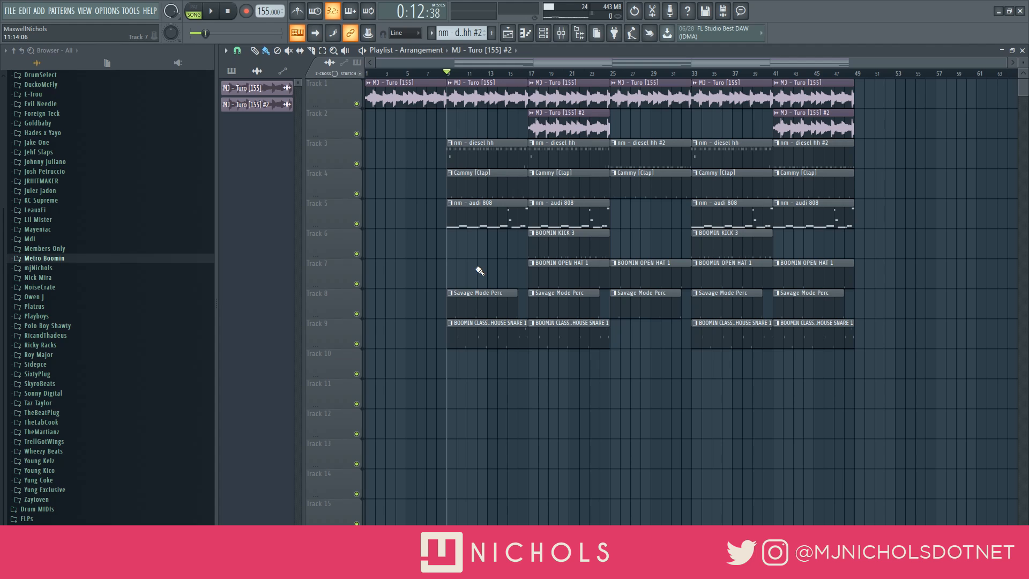
key(space)
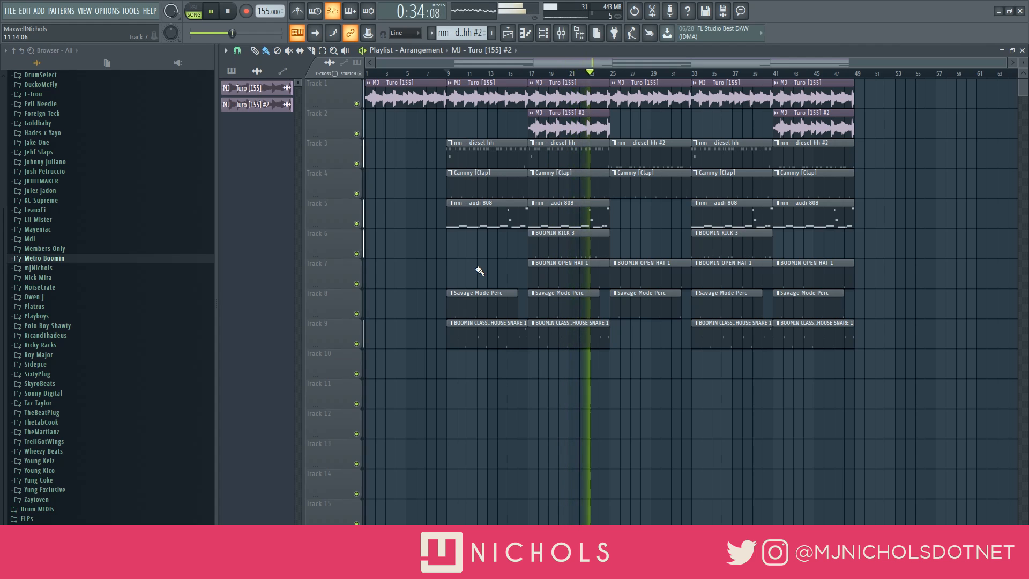
key(space)
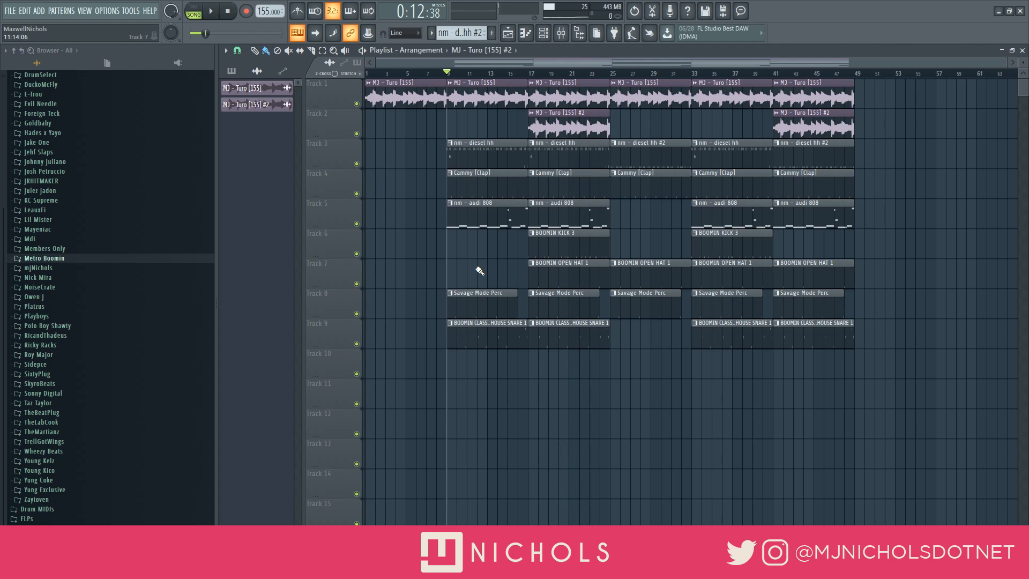
Review the kick and open hat clips and the arrangement sections starting at bars 25, 33 and 41
click(559, 236)
click(558, 276)
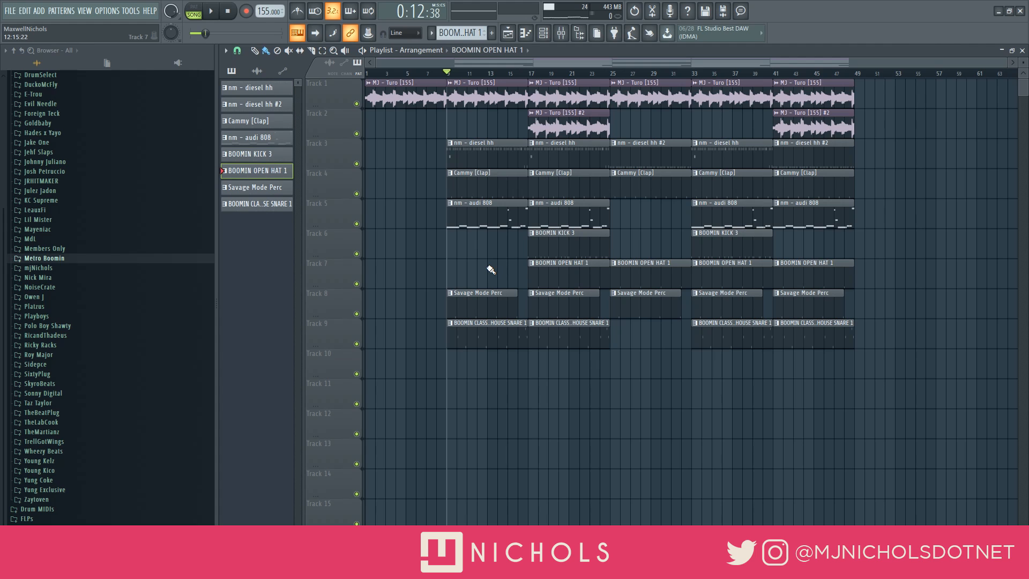
click(619, 72)
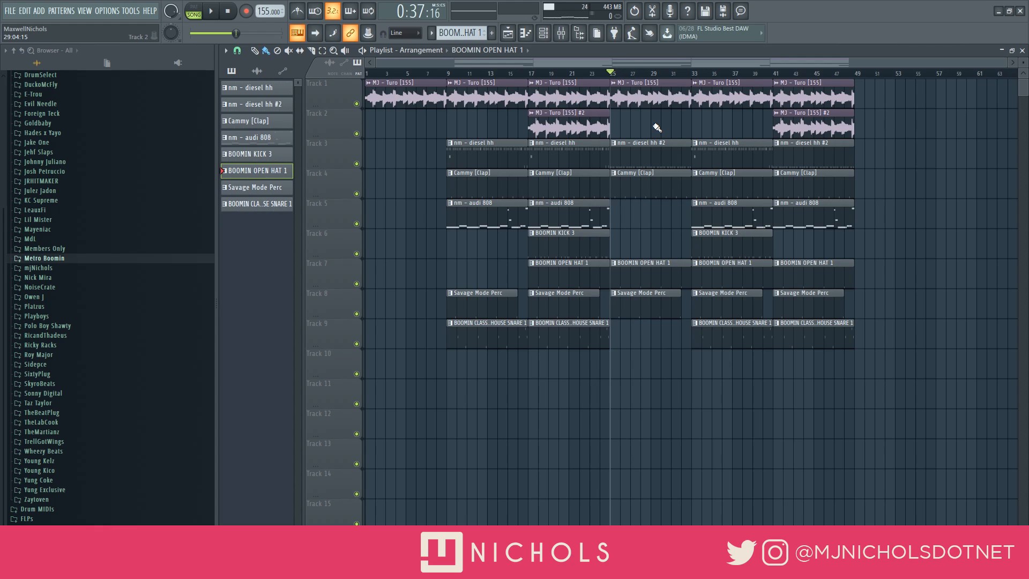
click(692, 73)
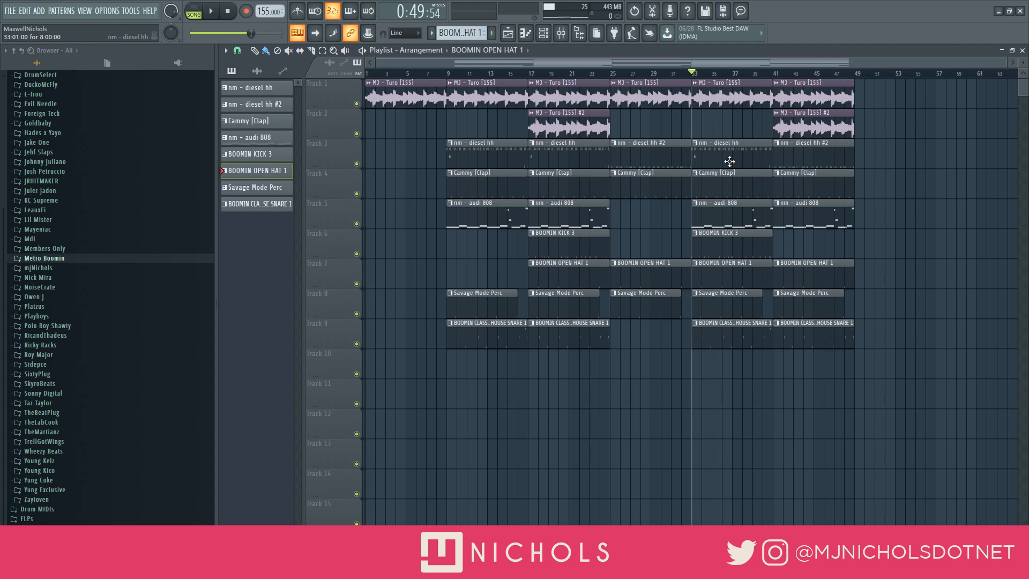
click(780, 75)
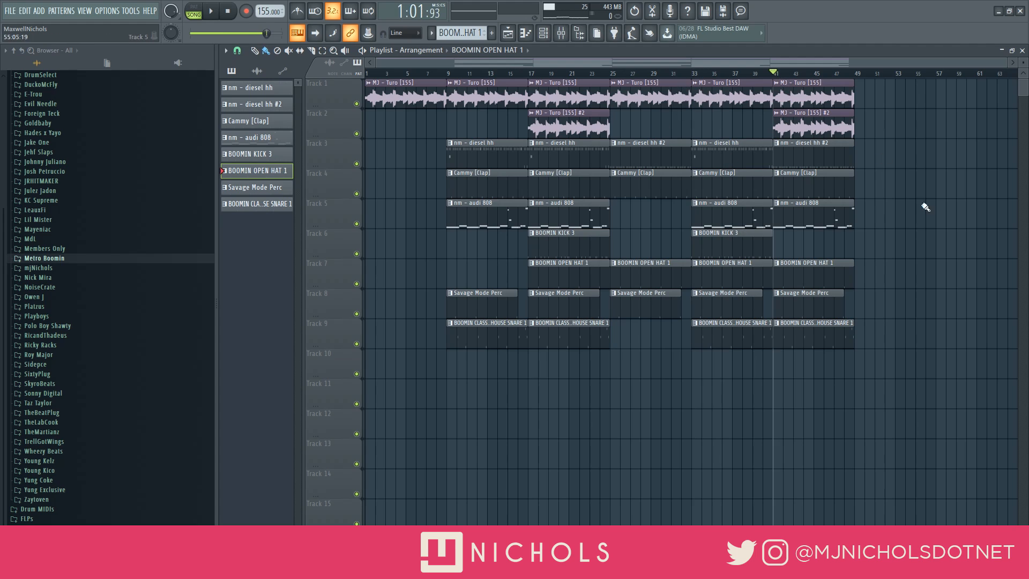
Play from bar 29, set the mixer level of MJ - Turo [155] #2 to -21.0 dB, and stop playback
click(645, 74)
key(space)
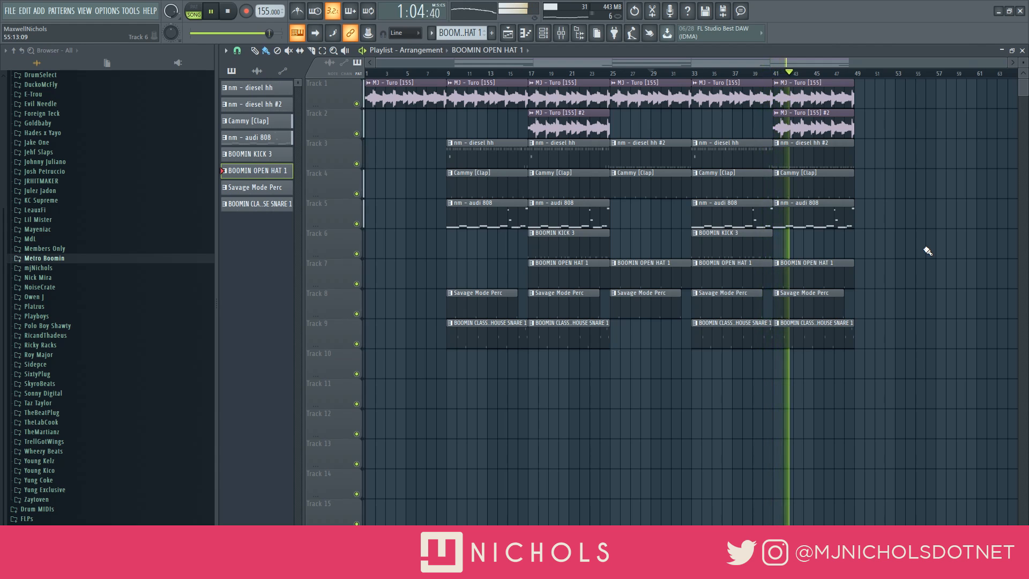
key(F9)
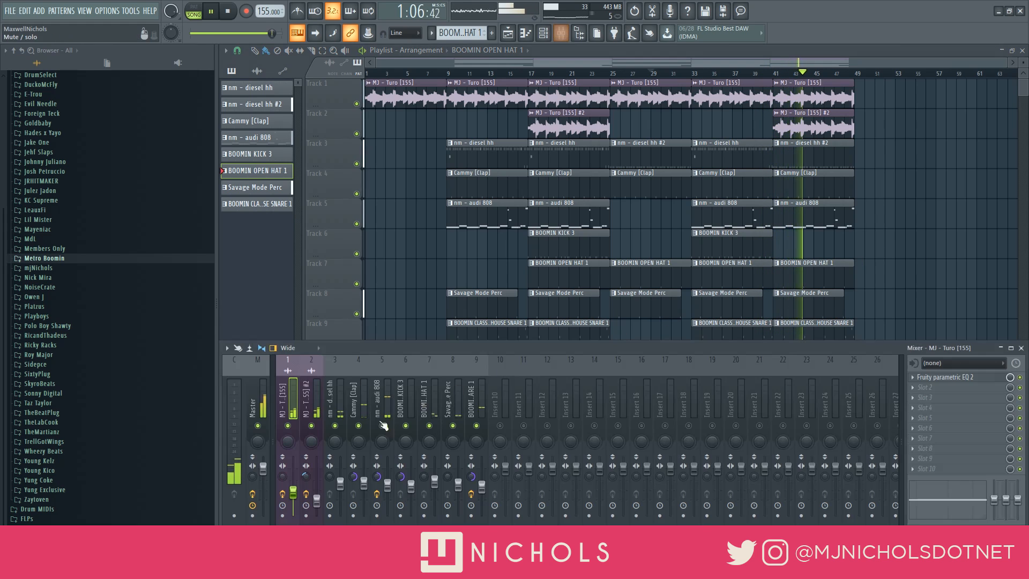
click(317, 501)
drag(316, 501, 317, 502)
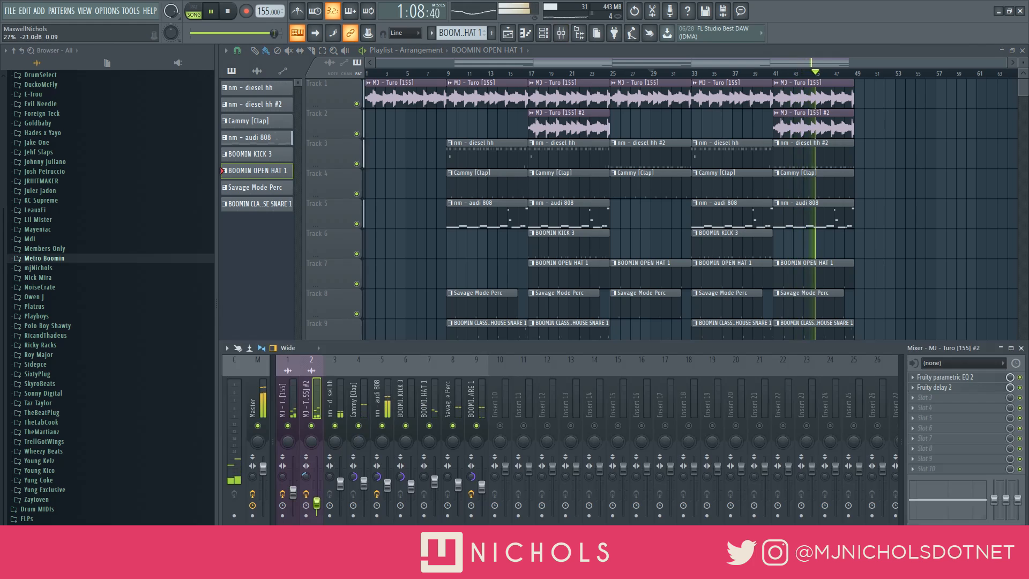
key(F9)
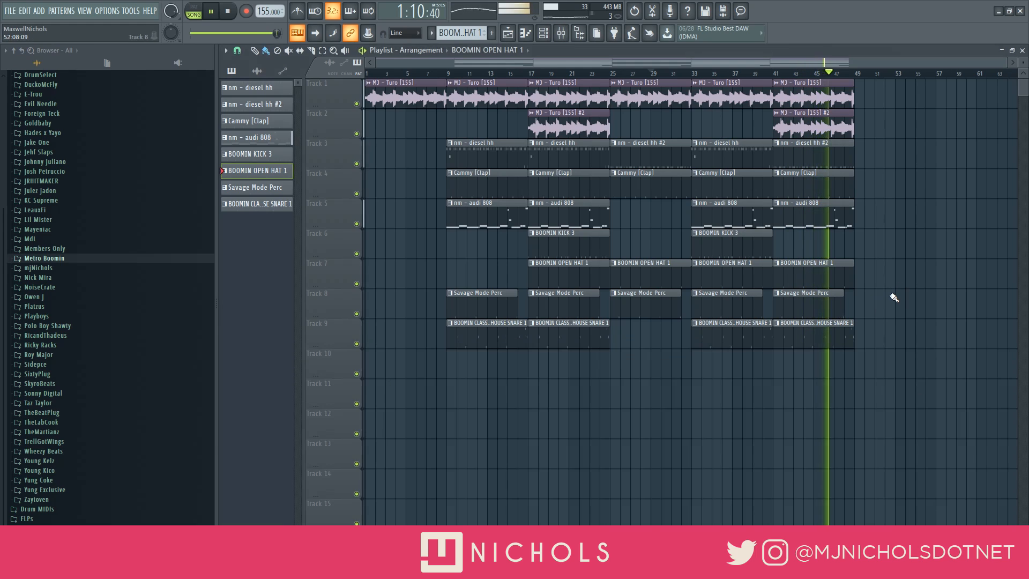
key(space)
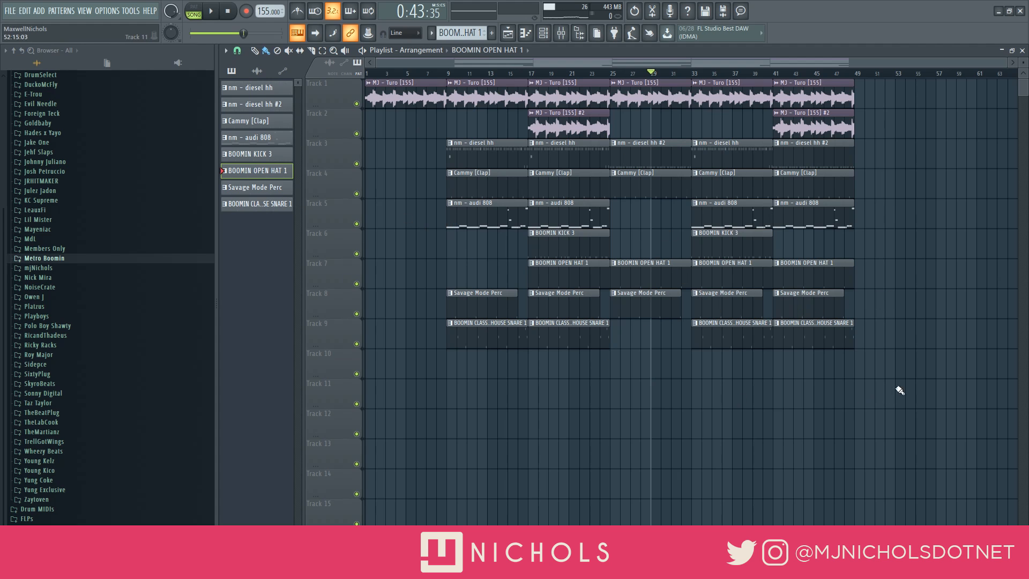
Select the whole 48-bar arrangement and duplicate it directly after itself at bar 49
drag(902, 407, 305, 69)
key(ctrl+b)
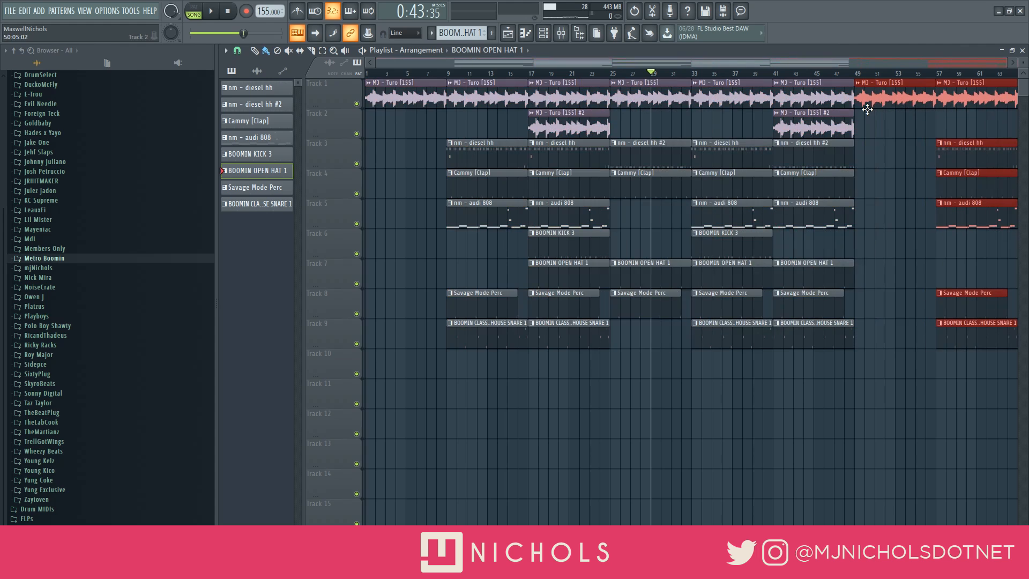
scroll(677, 145, down, 3)
Review the doubled arrangement by marking bars 49 to 57, then moving the playhead to bars 36 and 59
click(668, 77)
mouse_move(689, 76)
mouse_down()
mouse_move(648, 74)
mouse_move(695, 74)
mouse_up()
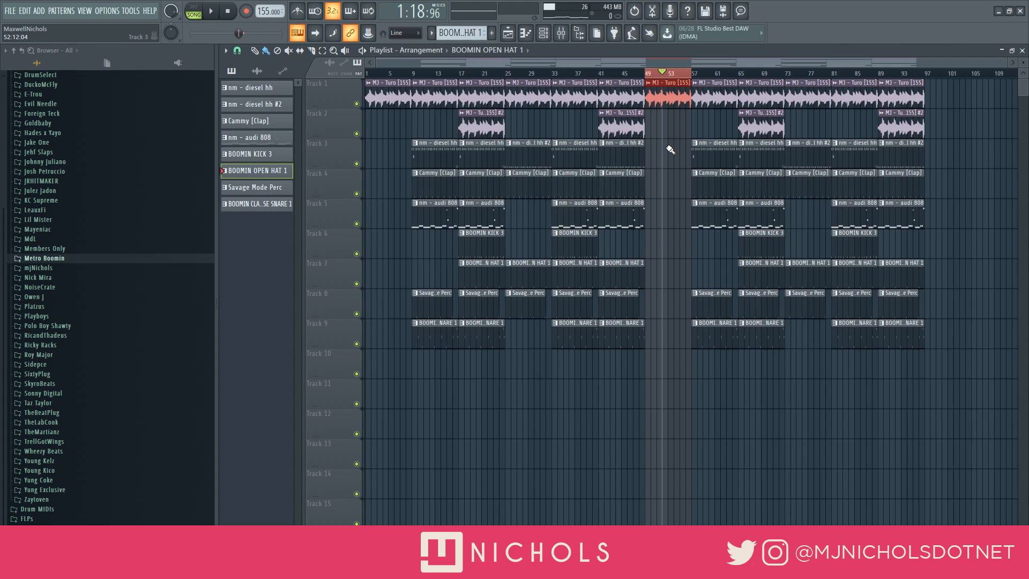
drag(651, 75, 574, 72)
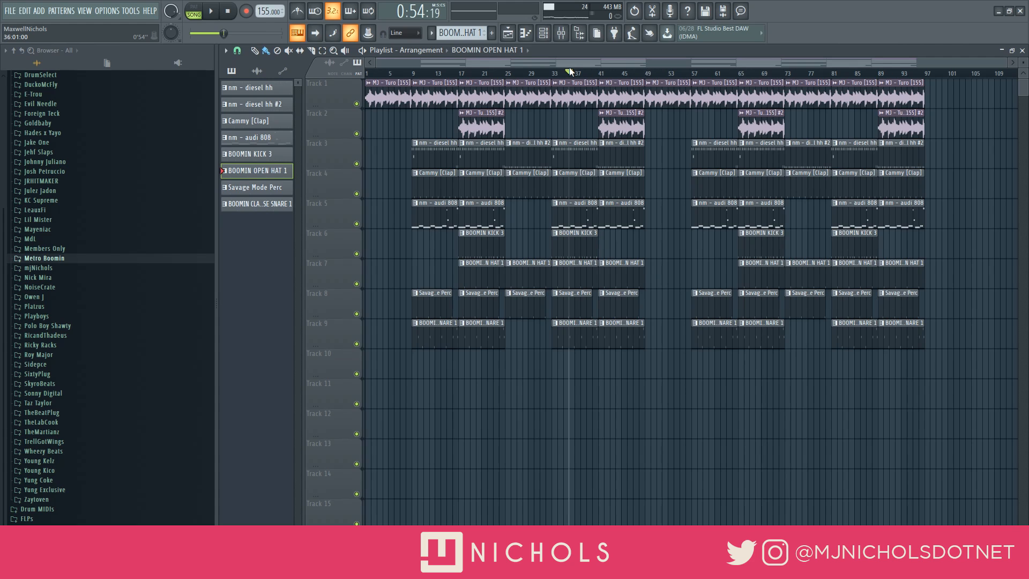
drag(561, 72, 709, 77)
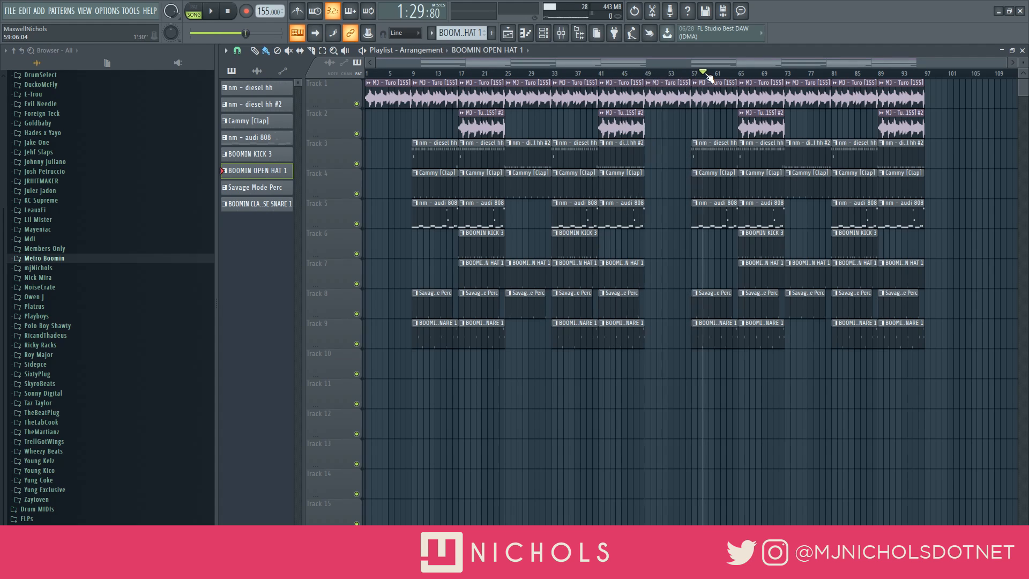
Select the second 48-bar section and duplicate all its clips at bar 97
drag(935, 343, 938, 111)
scroll(859, 159, down, 1)
scroll(859, 159, up, 2)
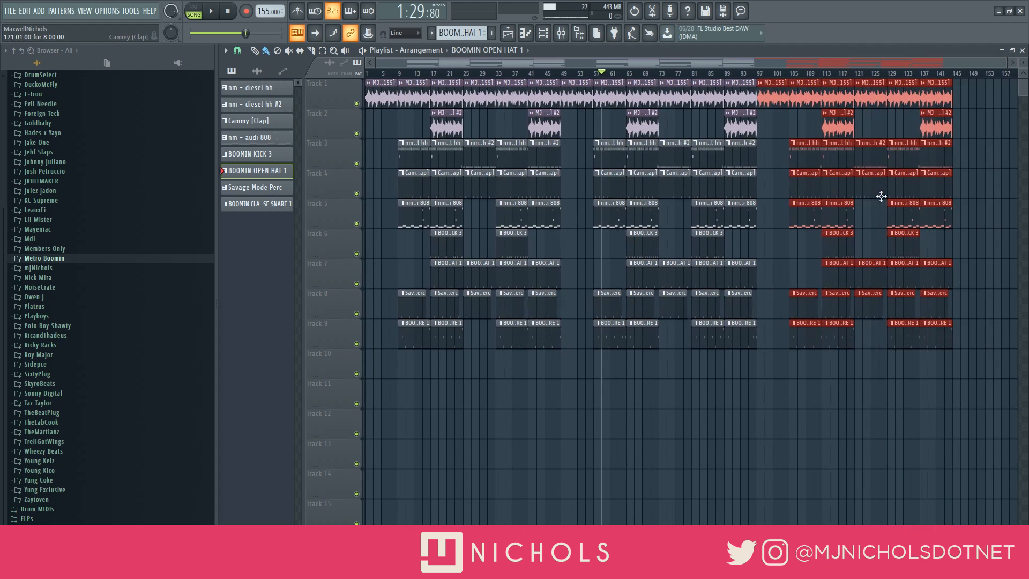
Delete the third section's drum clips after bar 121 and its MJ - Turo loop clips after bar 129
drag(805, 79, 967, 349)
key(Delete)
scroll(846, 333, down, 2)
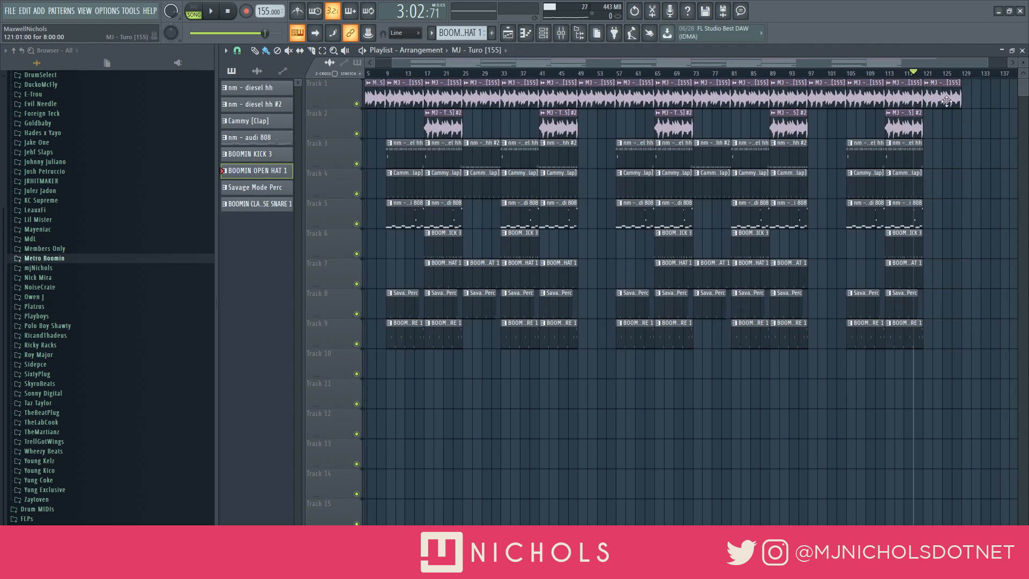
Repeat the drum clips of bars 113 to 121 twice and extend the MJ - Turo loop to bar 137
scroll(1000, 156, up, 2)
scroll(902, 191, down, 4)
drag(756, 343, 732, 99)
drag(738, 99, 955, 99)
click(1005, 129)
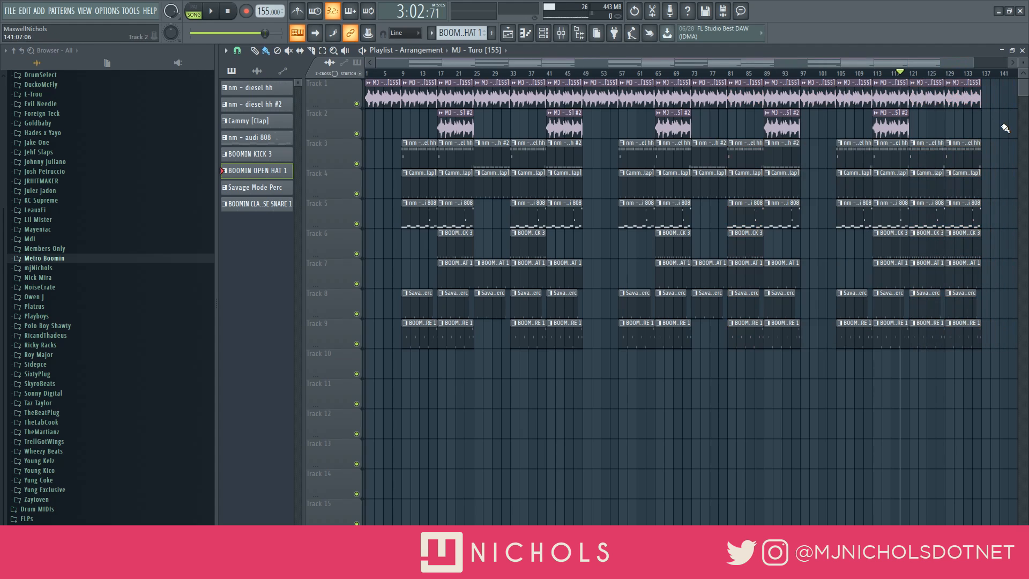
Create an automation clip for the Master volume and bring it to the end of the arrangement
key(F9)
right_click(269, 475)
click(312, 469)
drag(982, 231, 429, 277)
drag(380, 201, 950, 195)
Fit the Master - Volume clip on Track 10 as a fade-out to 0% from bar 121 to about bar 132
scroll(953, 198, up, 4)
scroll(992, 323, up, 5)
drag(885, 326, 780, 331)
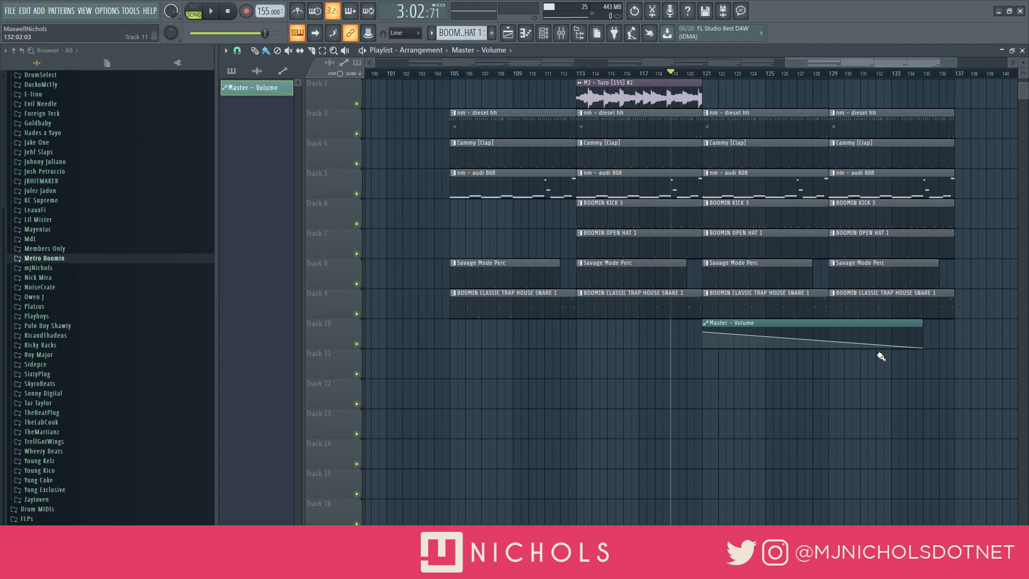
drag(922, 348, 898, 349)
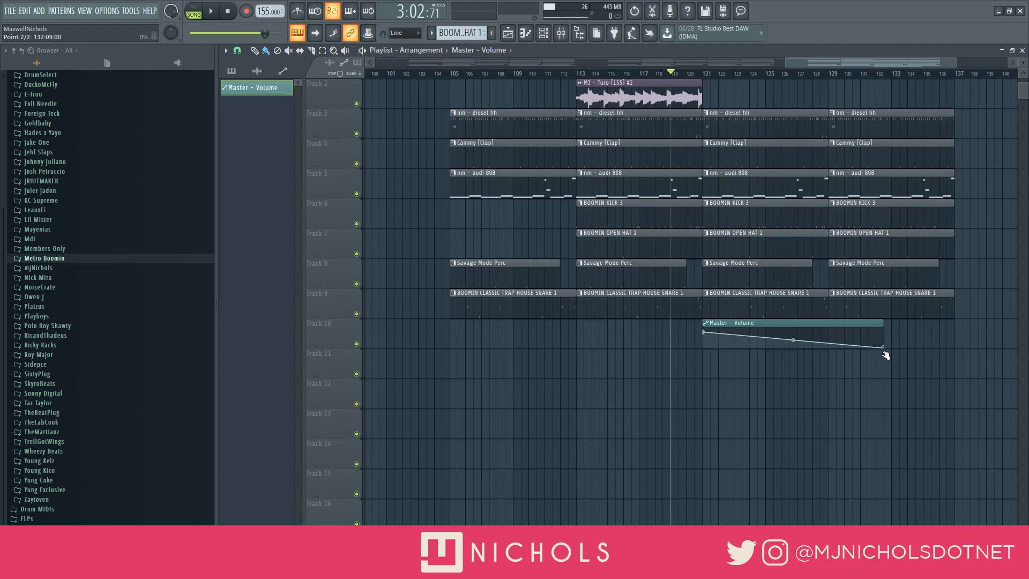
scroll(884, 343, up, 1)
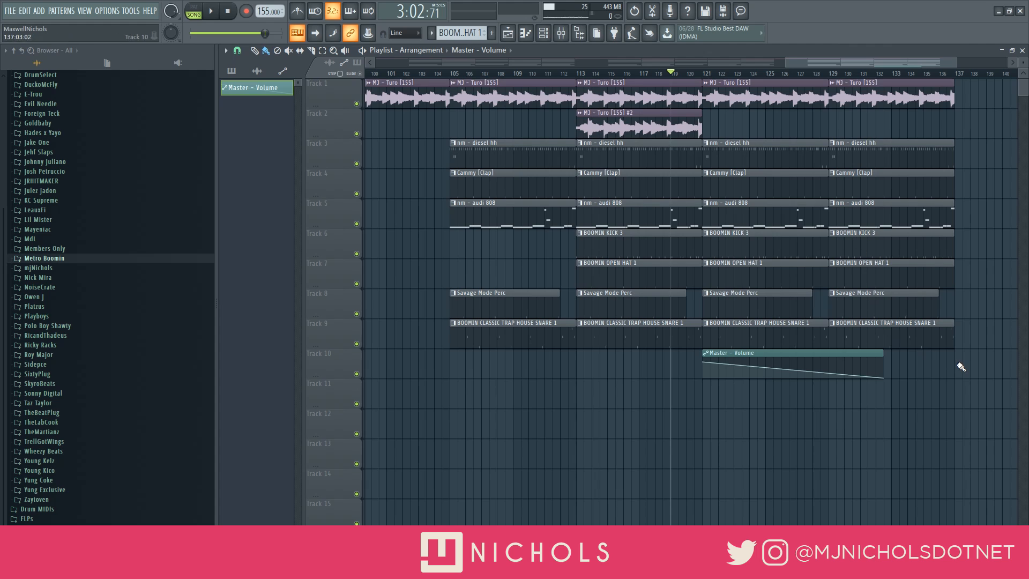
Trim the final clips on all tracks to end at bar 133, then play the ending from bar 113
scroll(960, 367, up, 5)
drag(951, 378, 857, 81)
drag(970, 100, 666, 105)
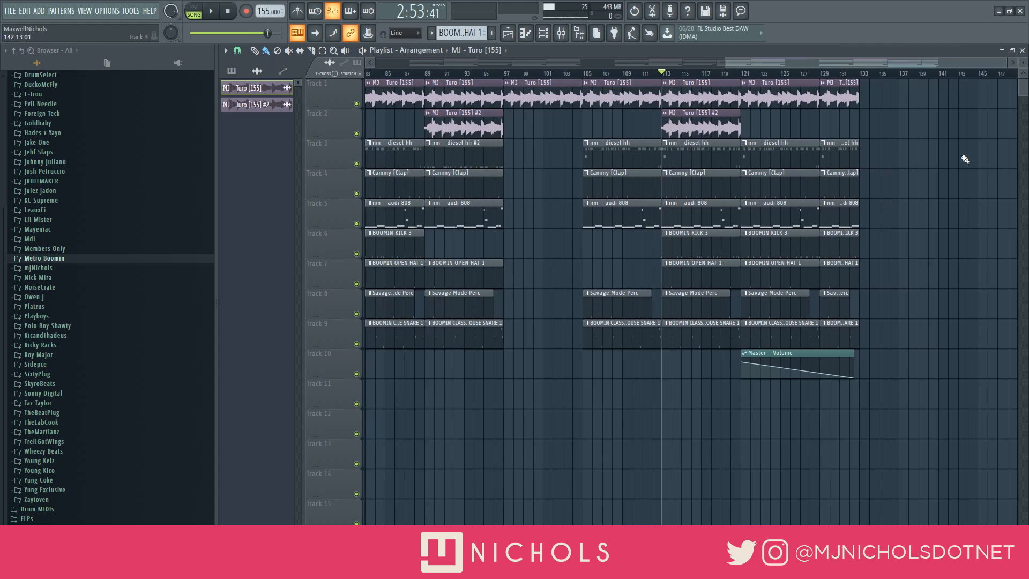
key(space)
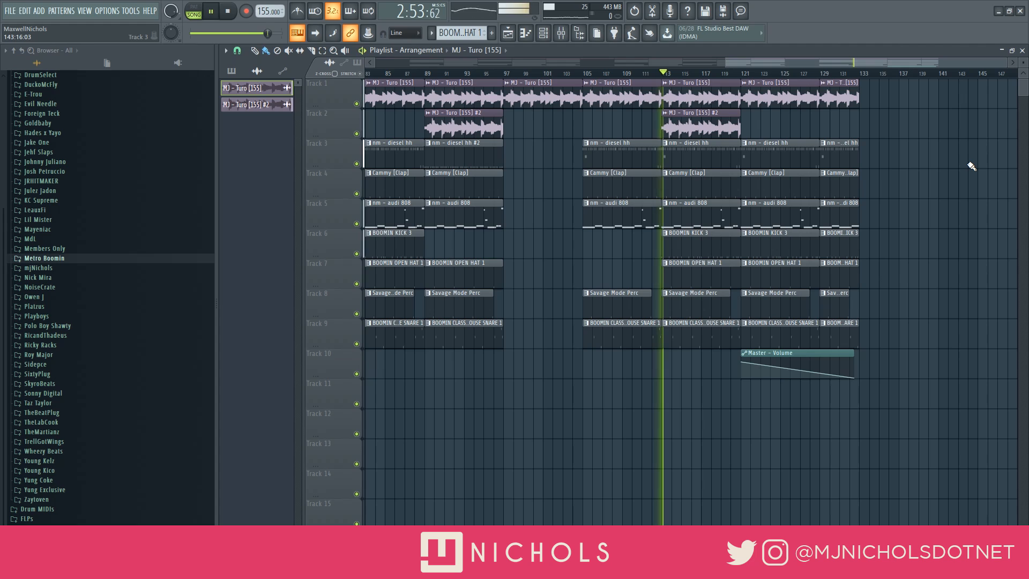